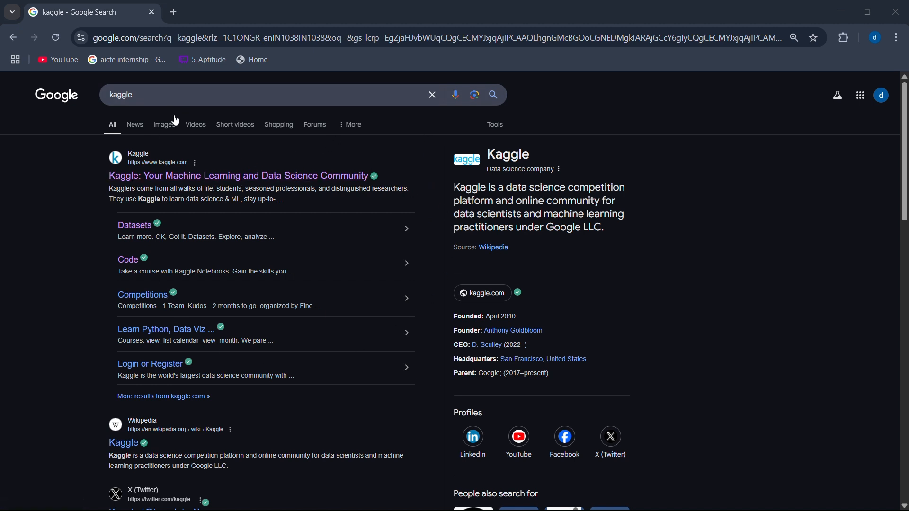
- Open the Kaggle website from the search results and browse its Datasets page
click(134, 180)
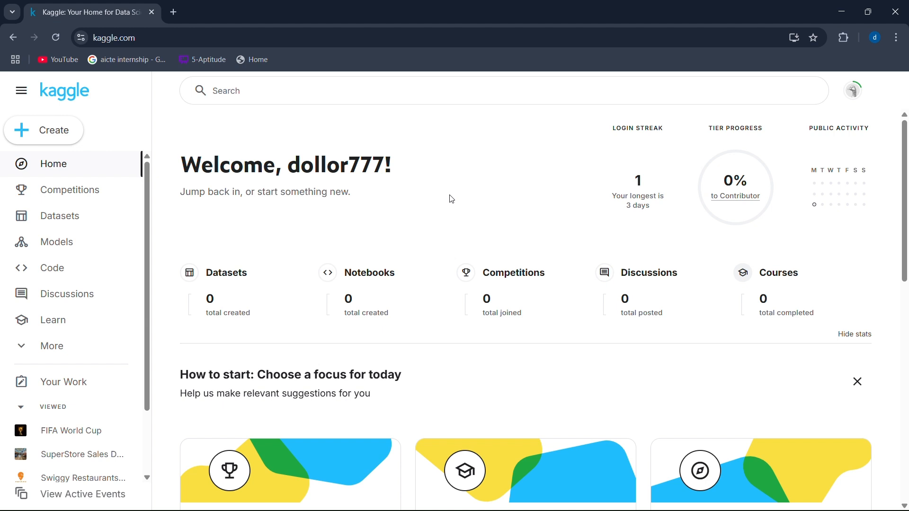
click(71, 216)
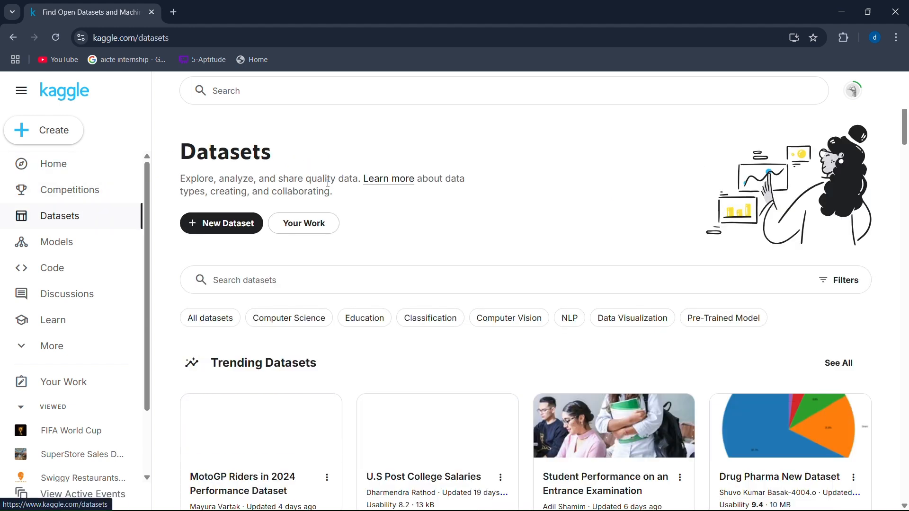
scroll(431, 340, down, 2)
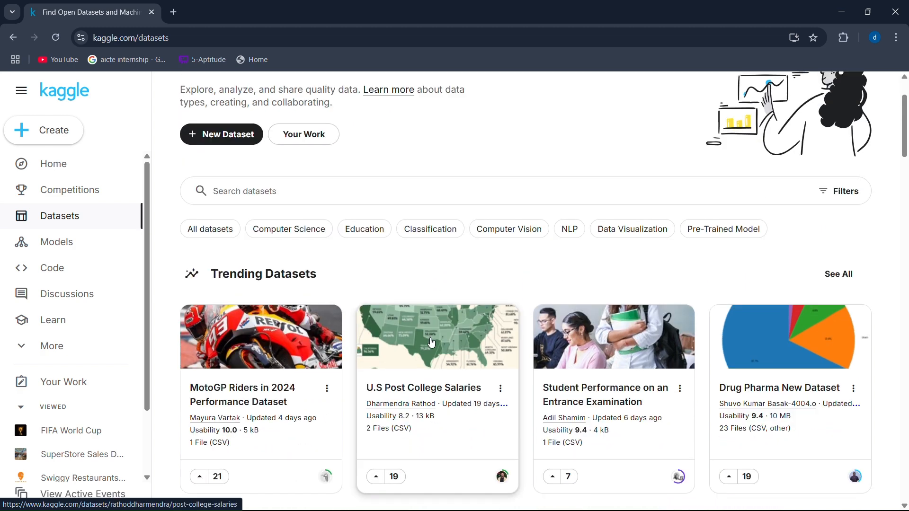
scroll(430, 342, down, 3)
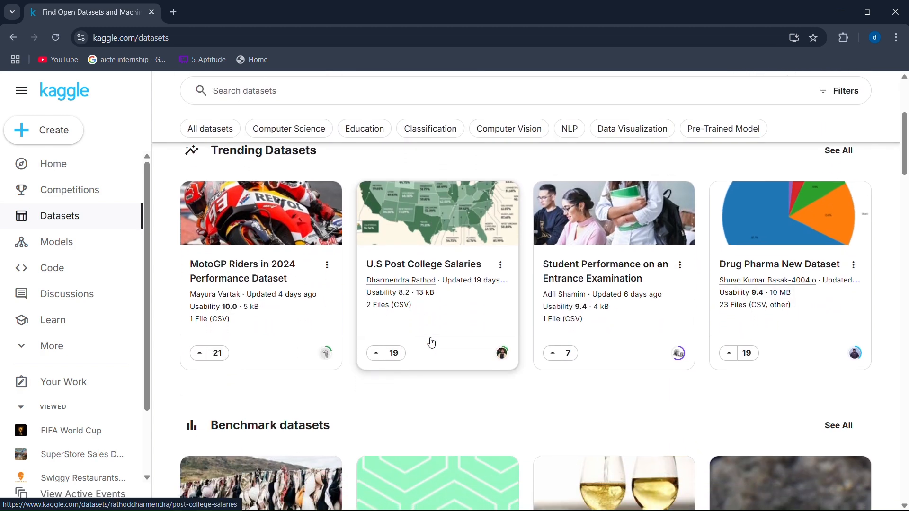
scroll(430, 341, up, 5)
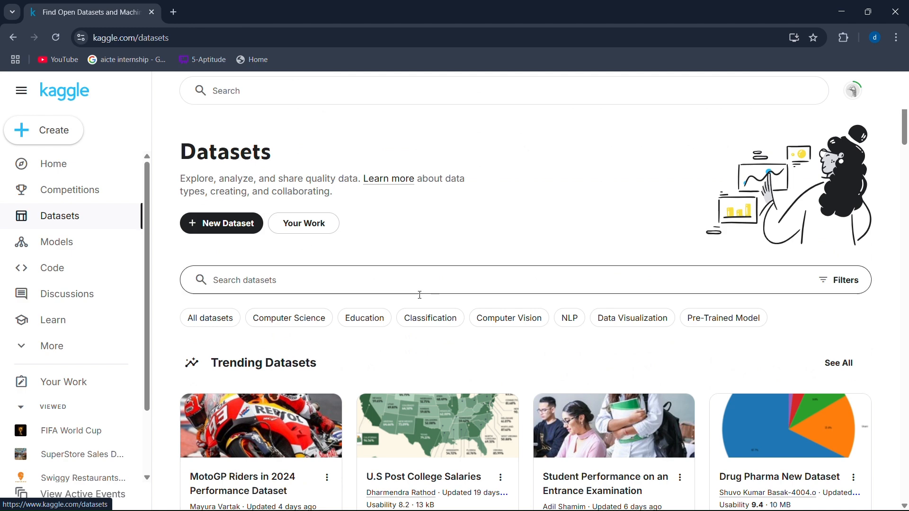
- Search the Kaggle datasets for "fifa world cup"
click(347, 280)
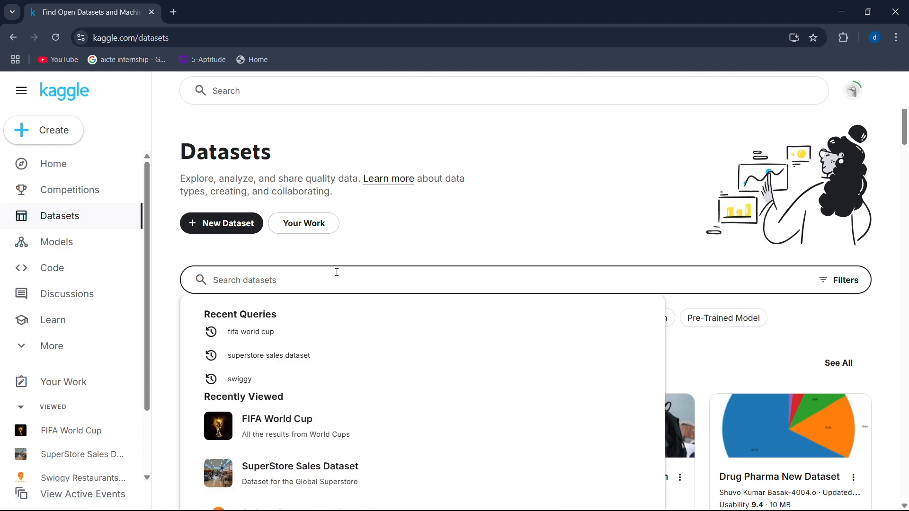
text(f)
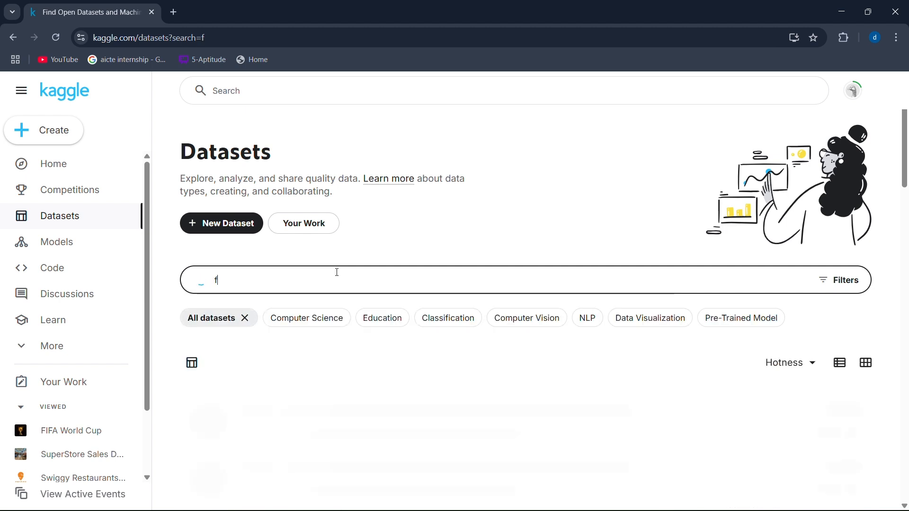
text(ifa wor)
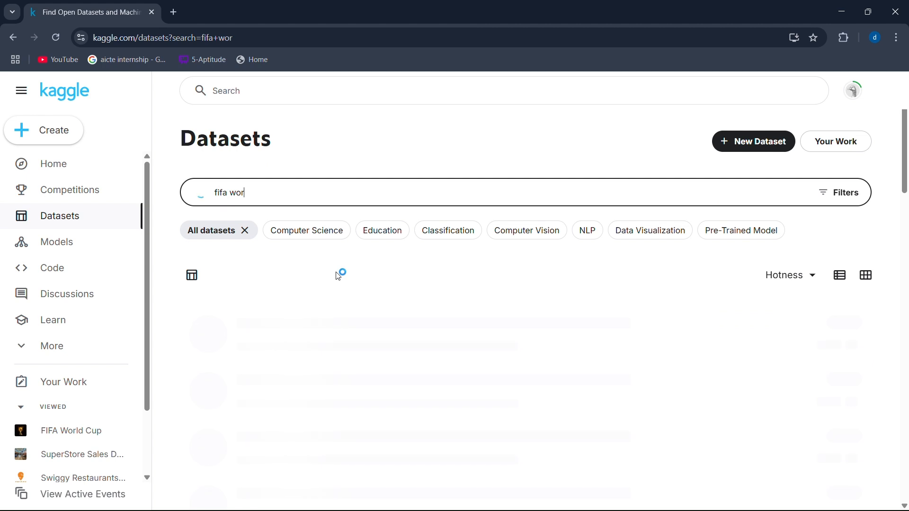
text(ld cup)
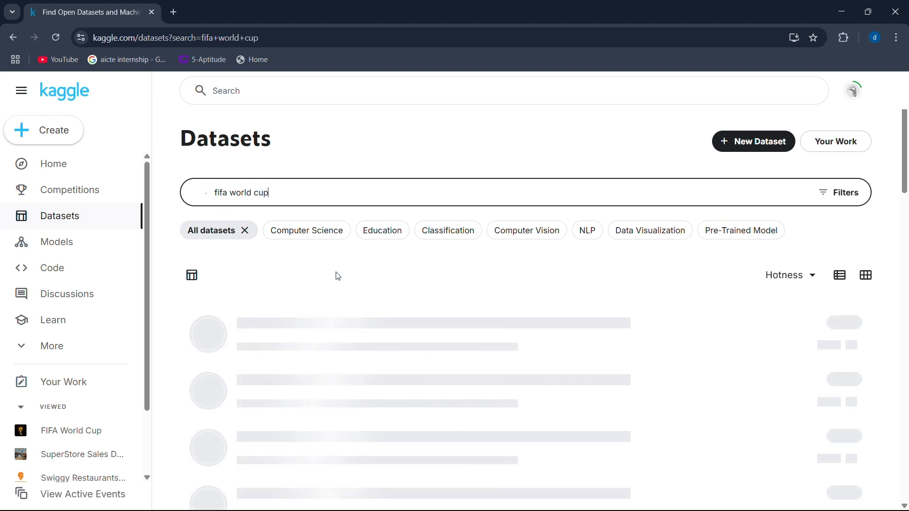
- Browse the matching datasets and open the first FIFA World Cup dataset, the one with 3 CSV files updated 7 years ago
scroll(355, 284, down, 2)
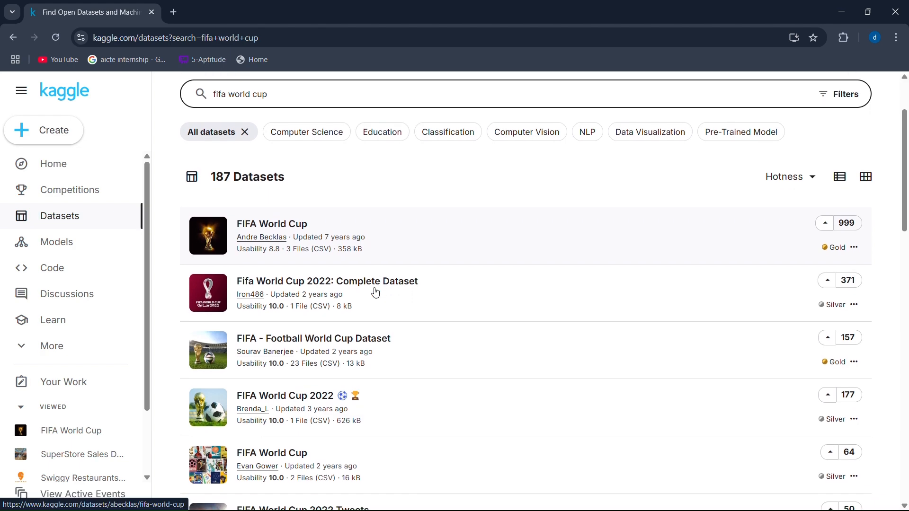
scroll(376, 292, down, 3)
scroll(376, 292, down, 2)
scroll(375, 292, up, 6)
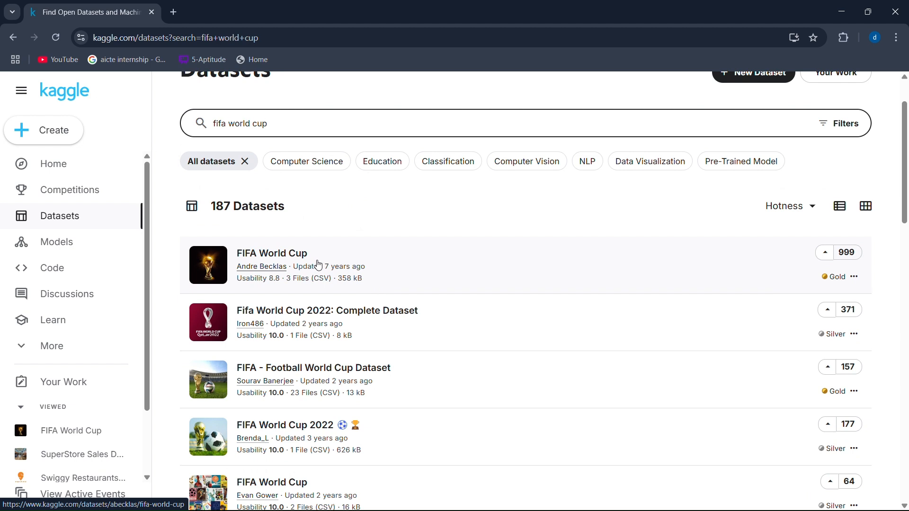
click(318, 264)
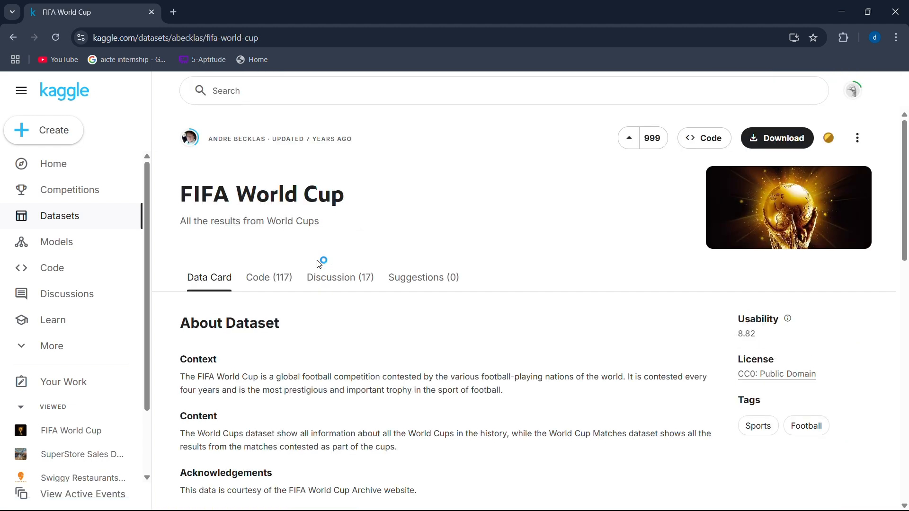
- Examine the FIFA World Cup dataset's description and the column preview of WorldCupMatches.csv
scroll(437, 356, down, 5)
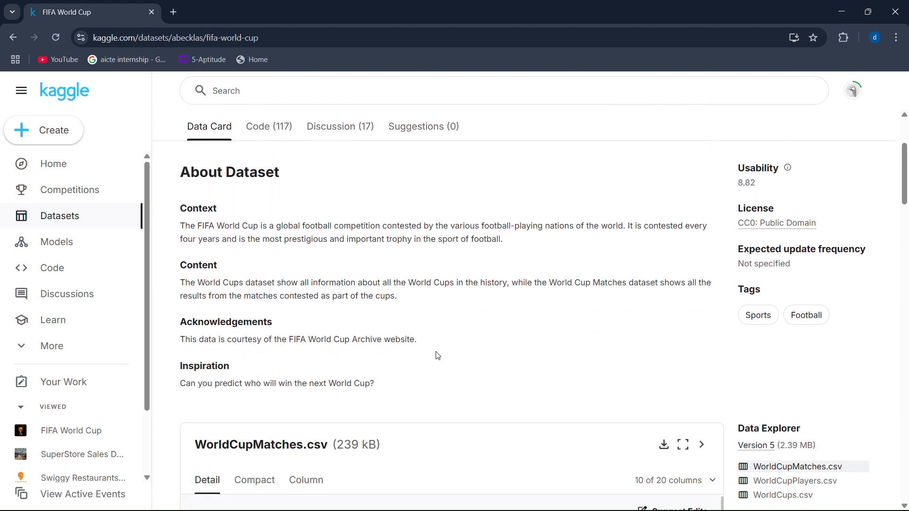
scroll(437, 355, down, 1)
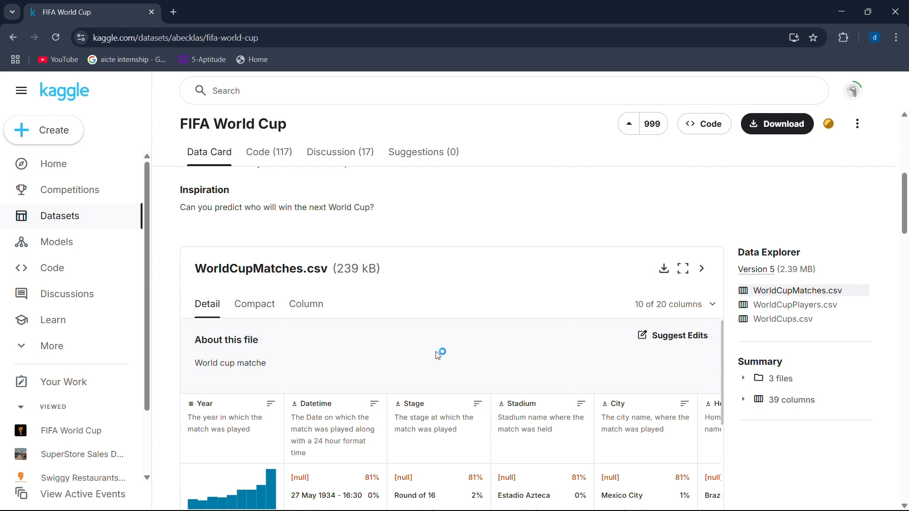
scroll(438, 356, down, 2)
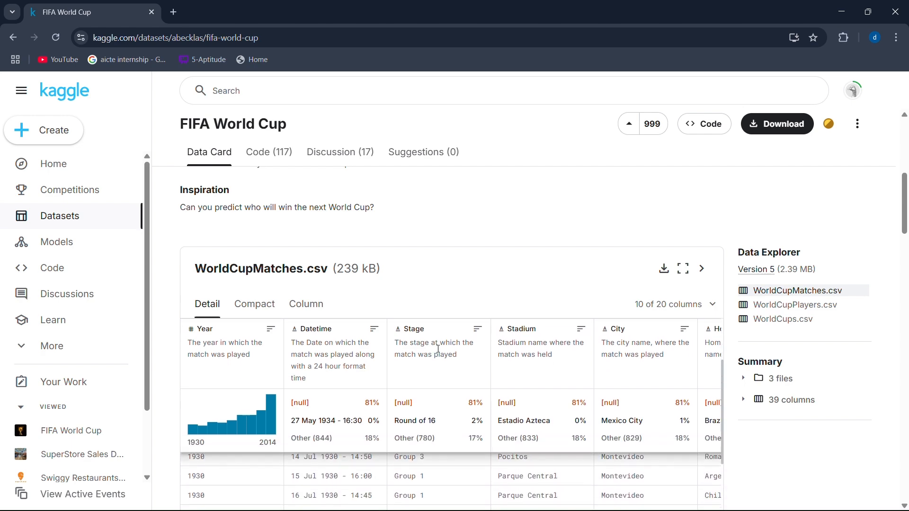
scroll(482, 295, up, 4)
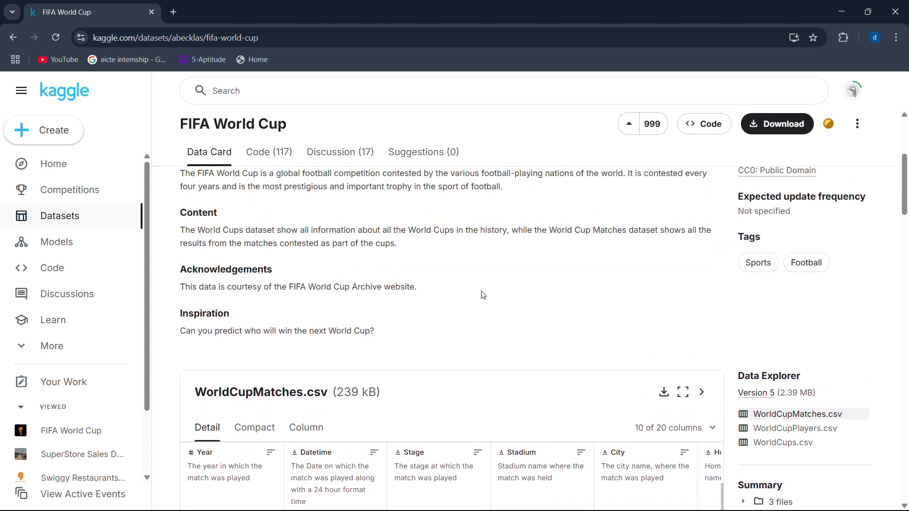
scroll(482, 295, down, 4)
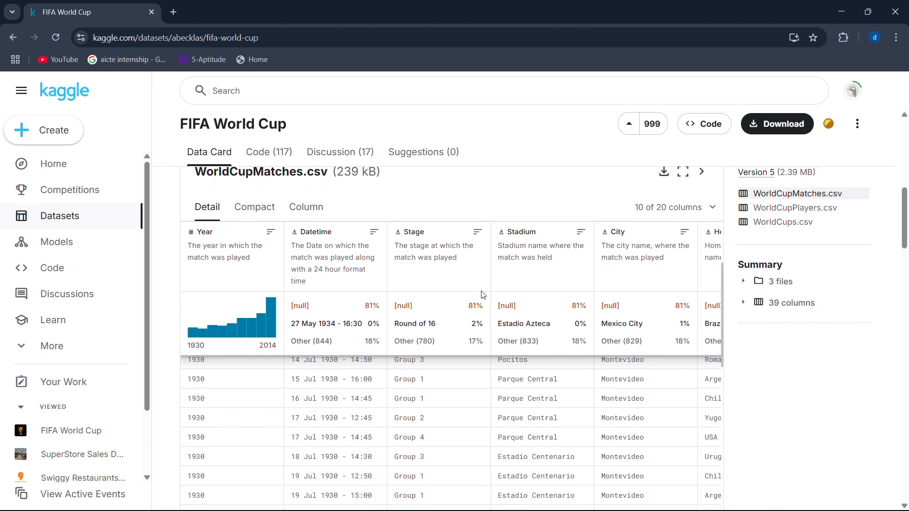
scroll(482, 295, up, 5)
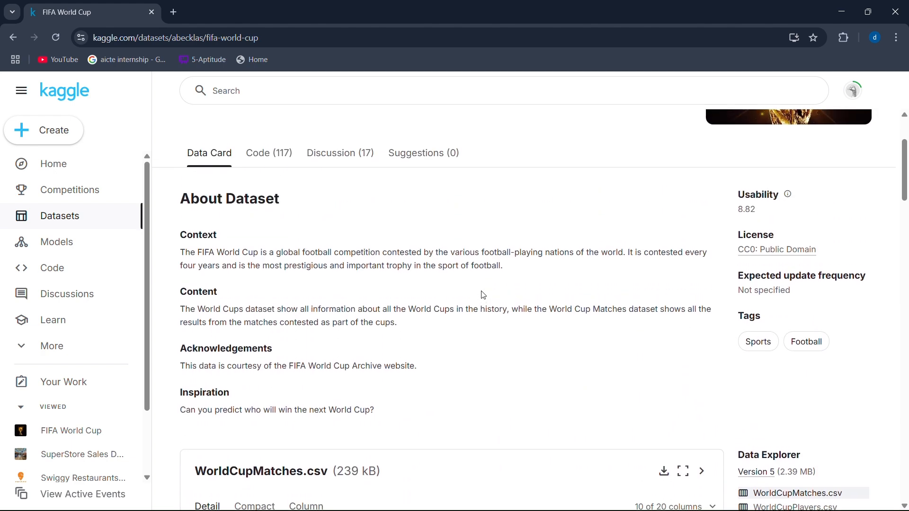
scroll(482, 294, down, 2)
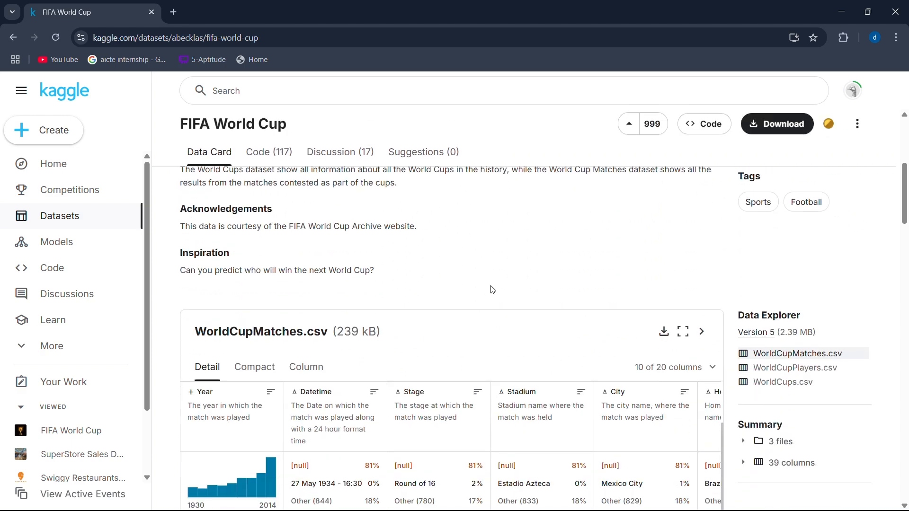
- Download WorldCupMatches.csv and check it in the browser's recent download history
click(663, 337)
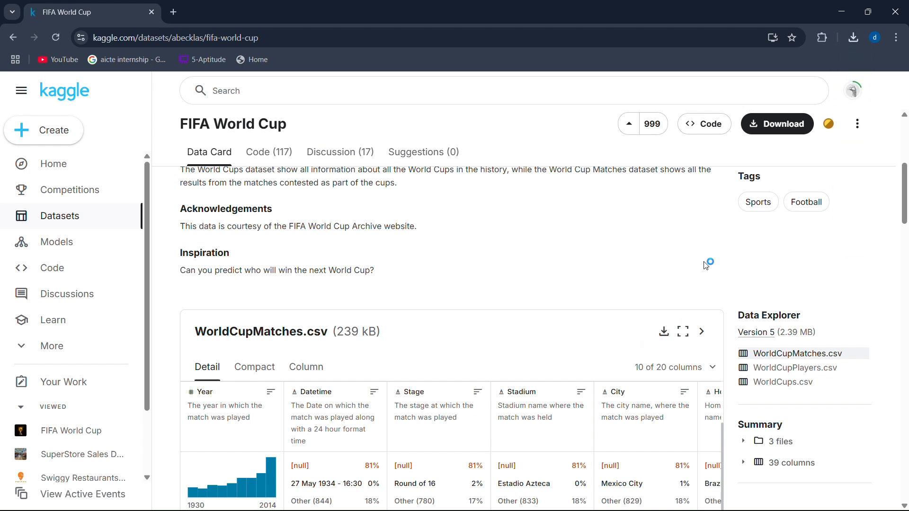
click(852, 38)
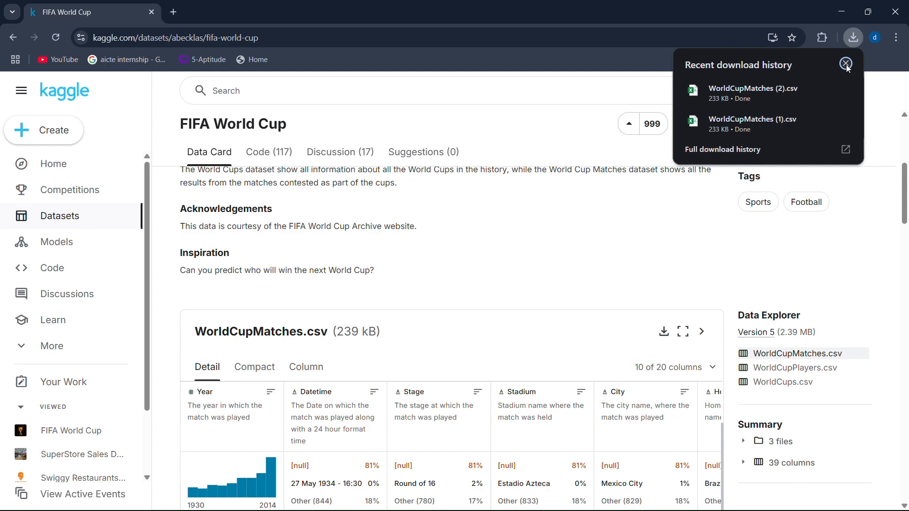
click(846, 64)
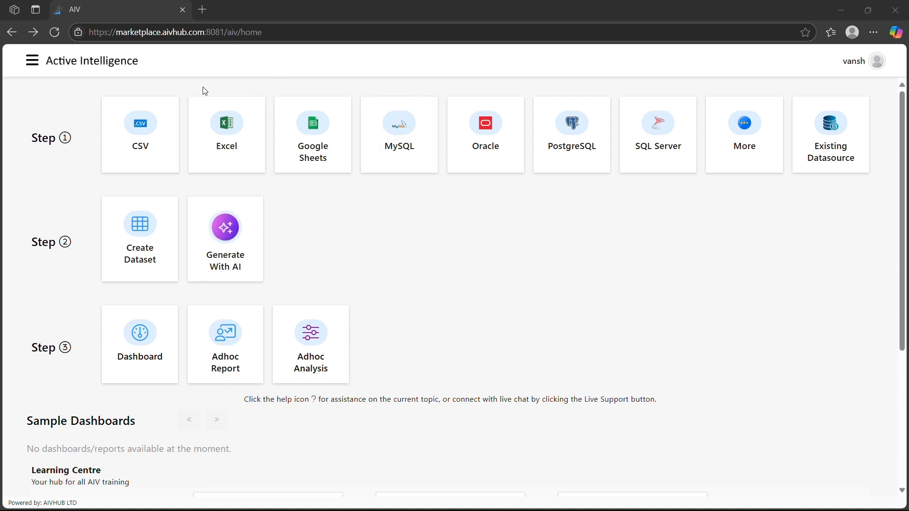
- Switch to the AIV Active Intelligence site and open the Reports page under Documents
click(33, 62)
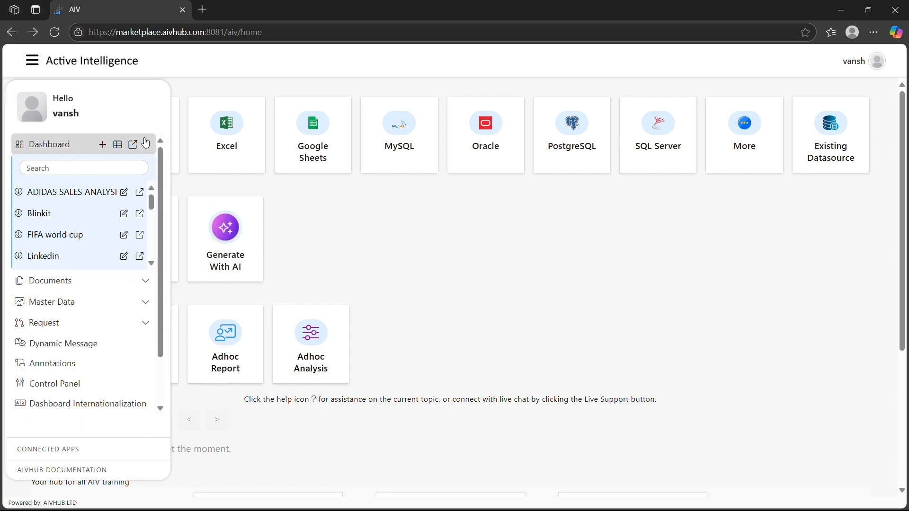
click(146, 142)
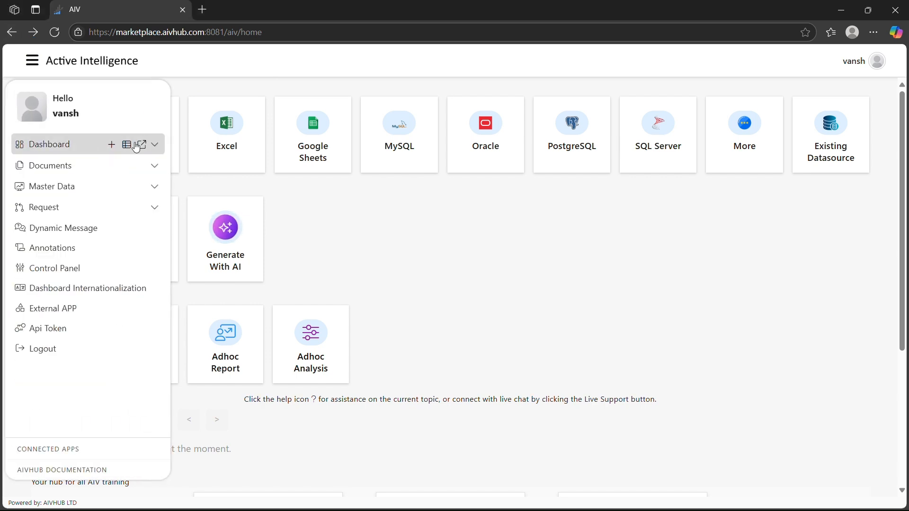
click(92, 171)
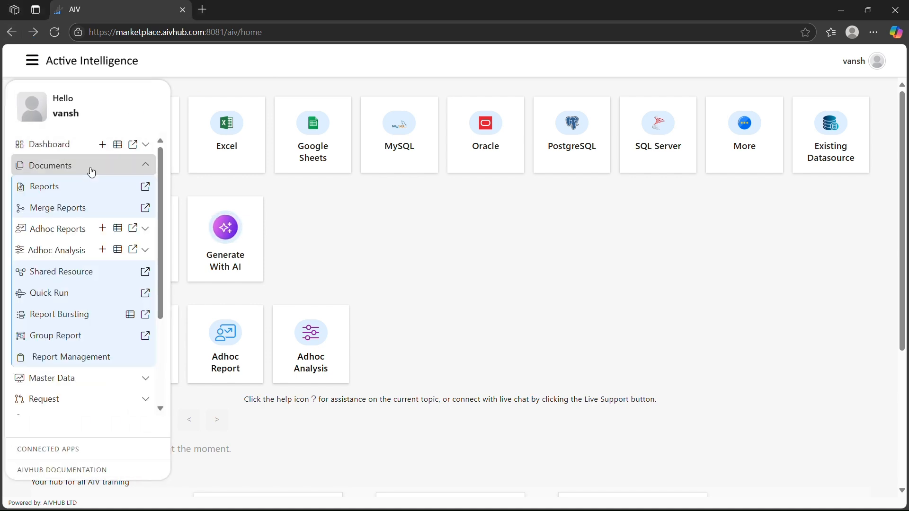
click(40, 189)
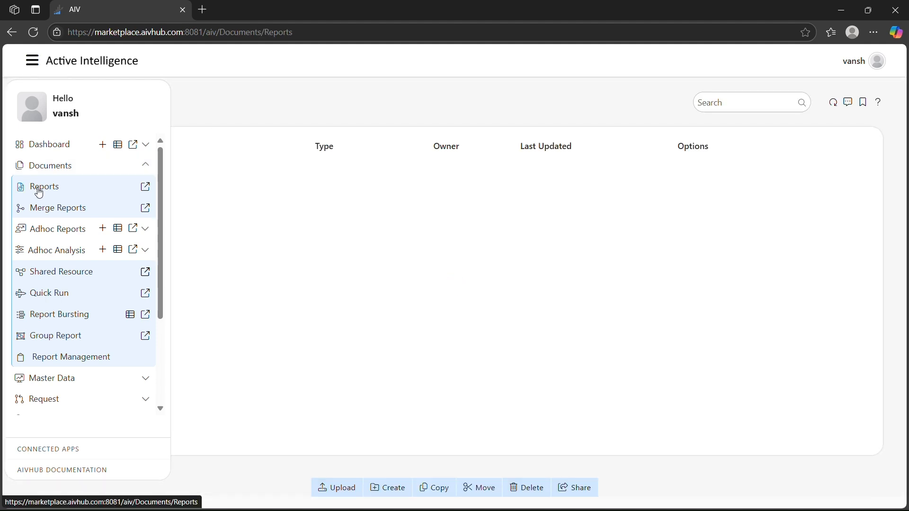
- Upload WorldCupMatches (1).csv from the Downloads folder to Reports, keeping the version option Create new
click(343, 494)
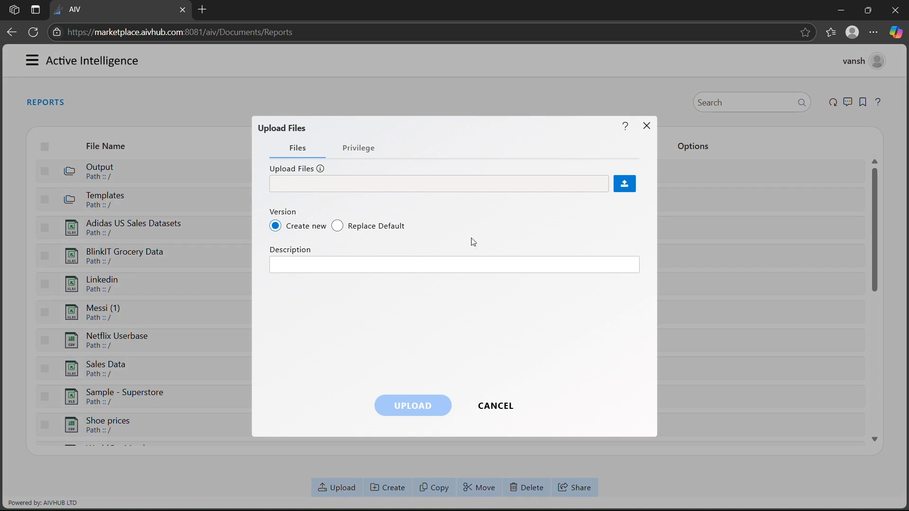
click(625, 186)
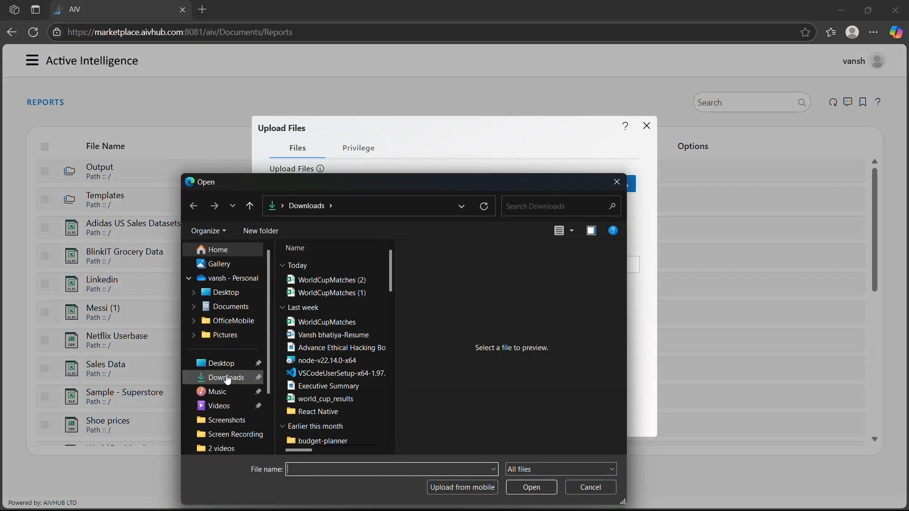
click(326, 292)
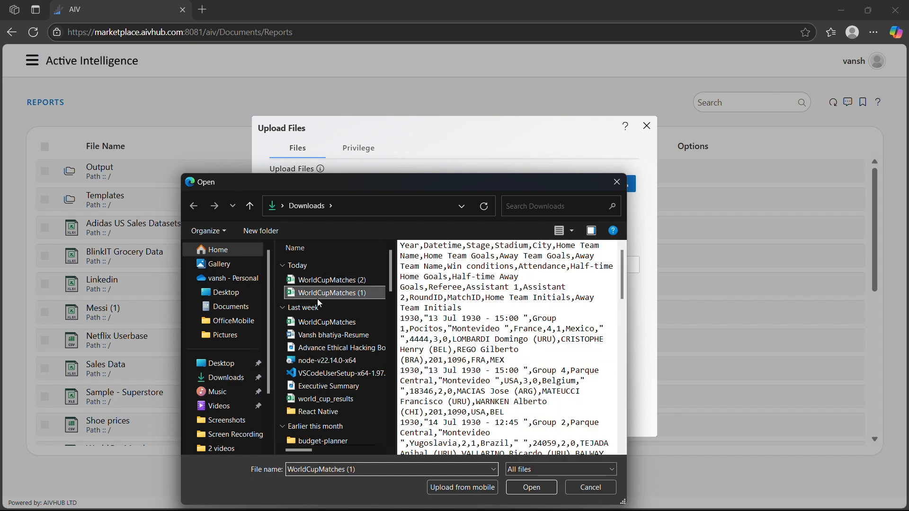
click(531, 487)
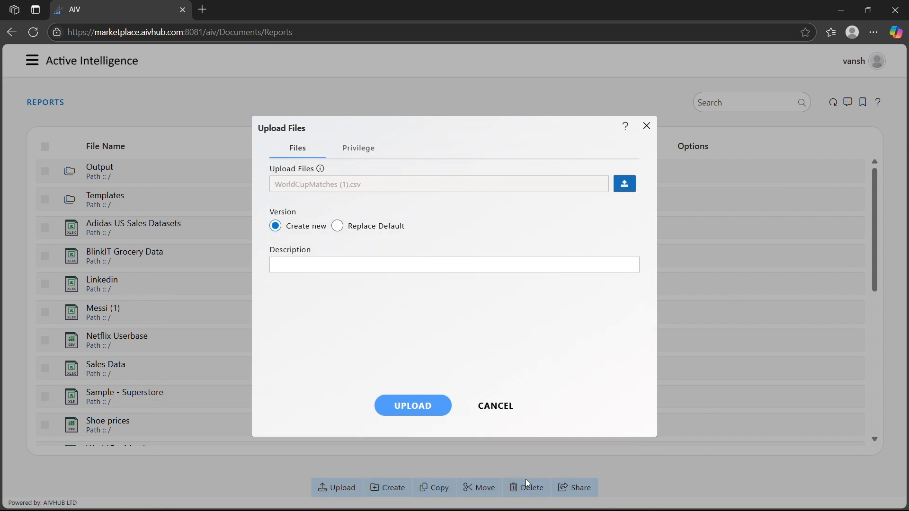
click(425, 407)
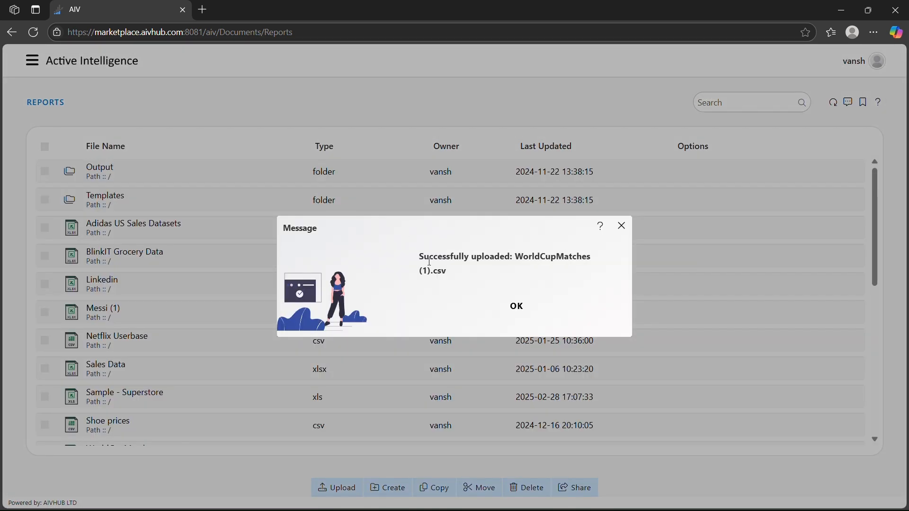
drag(425, 258, 566, 254)
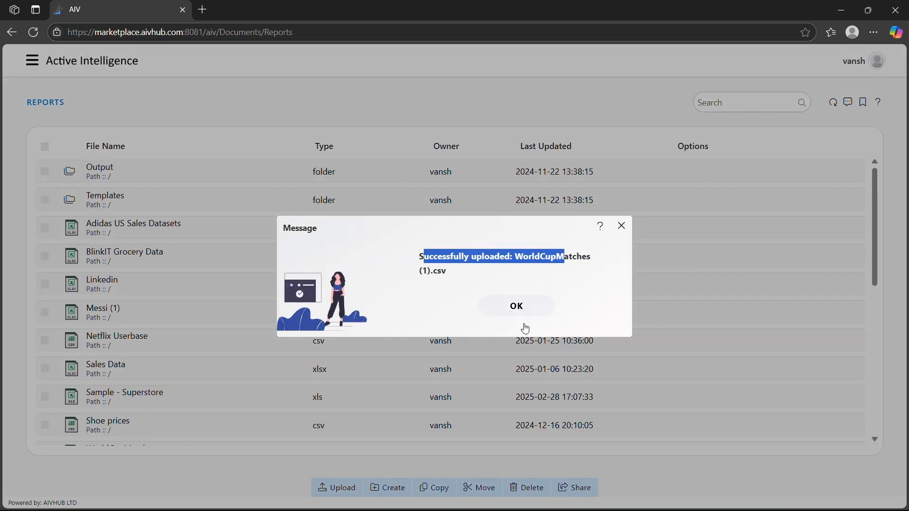
click(513, 313)
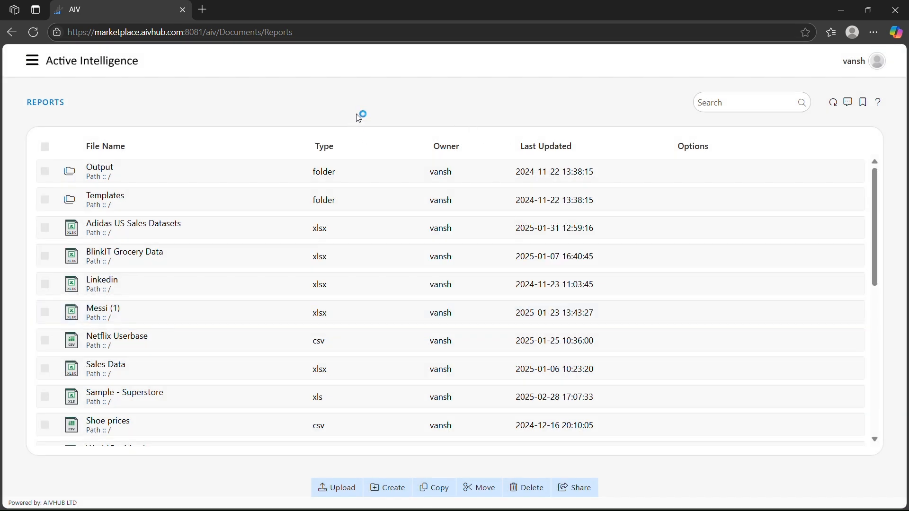
- Open the Datasets page under Master Data
click(32, 60)
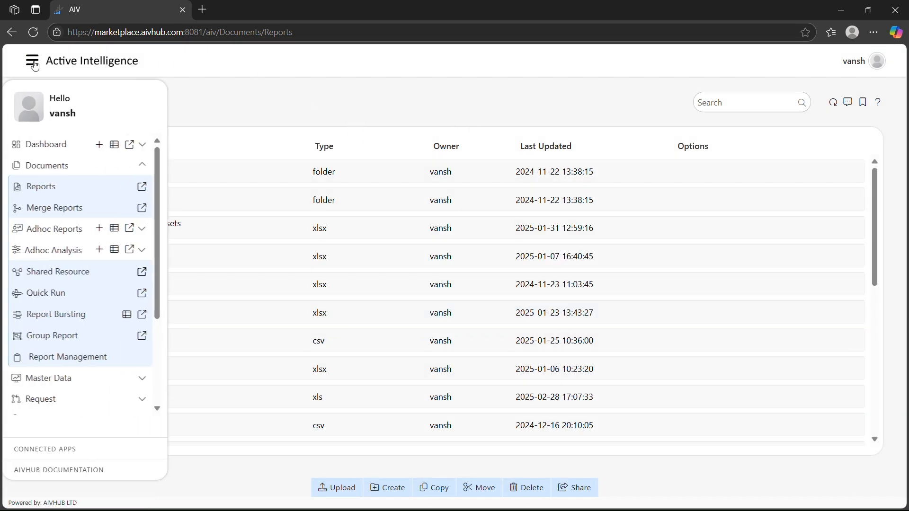
click(103, 173)
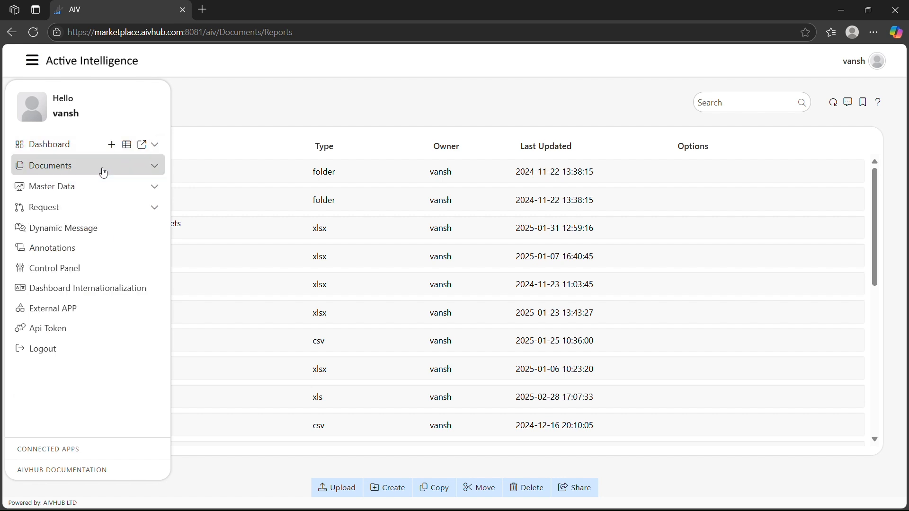
click(76, 190)
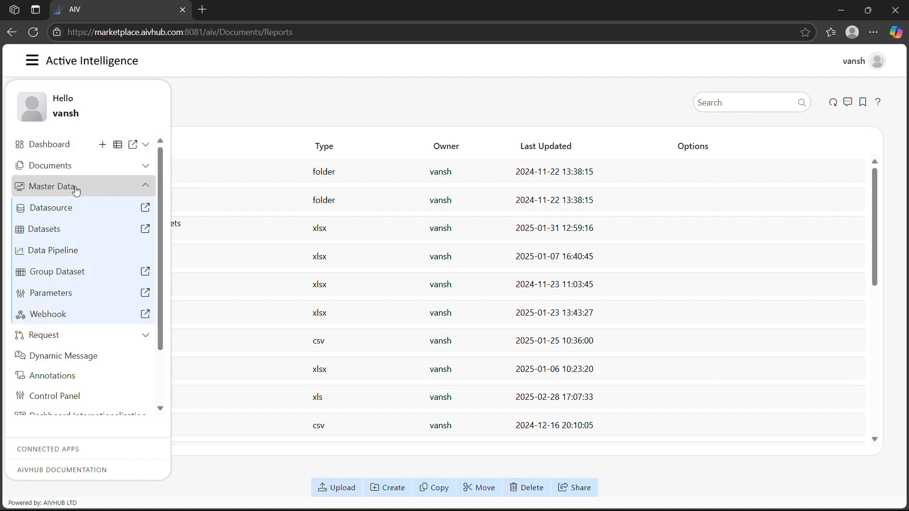
click(45, 231)
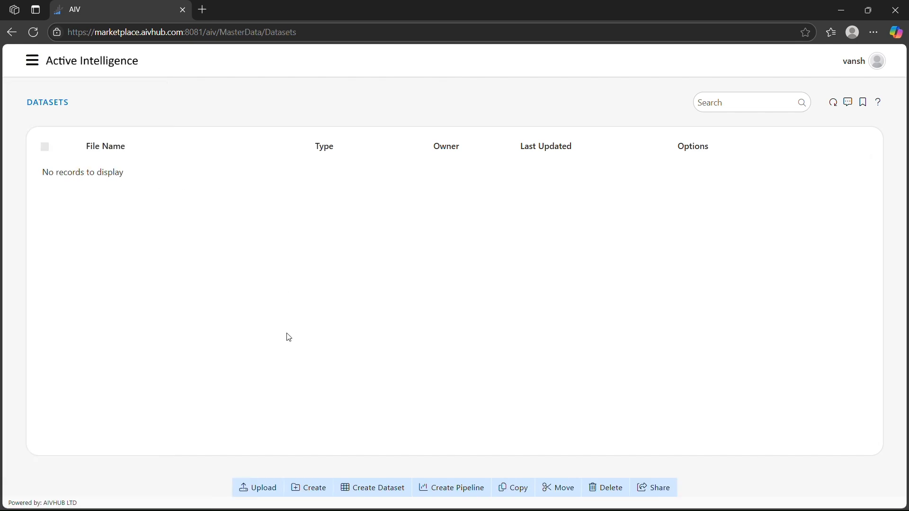
- Start a new dataset from Existing Files, using Reports as the source and the CSV file WorldCupMatches
click(382, 488)
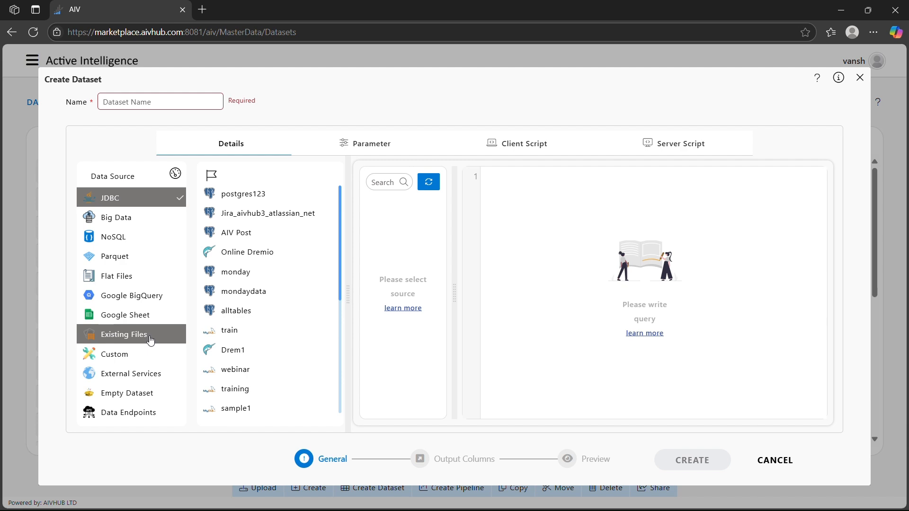
click(151, 340)
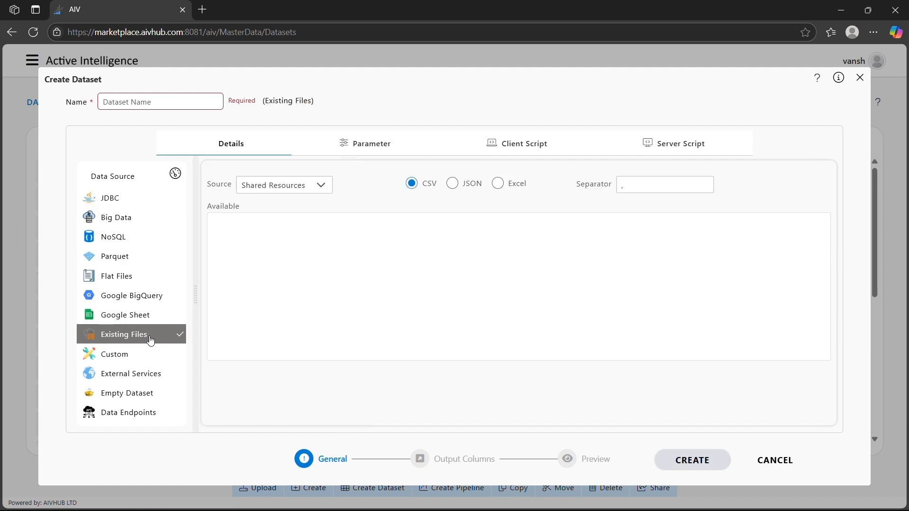
click(307, 184)
click(299, 212)
scroll(355, 290, down, 5)
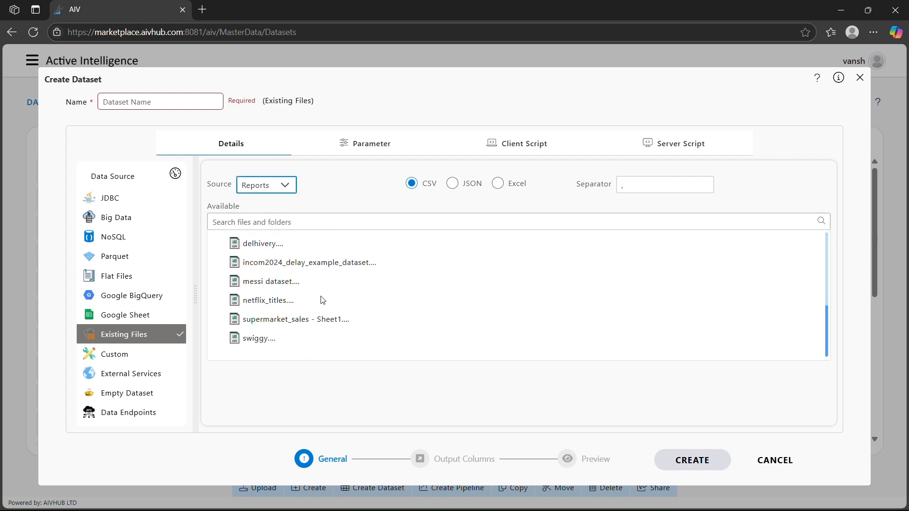
scroll(322, 300, up, 3)
scroll(322, 300, up, 5)
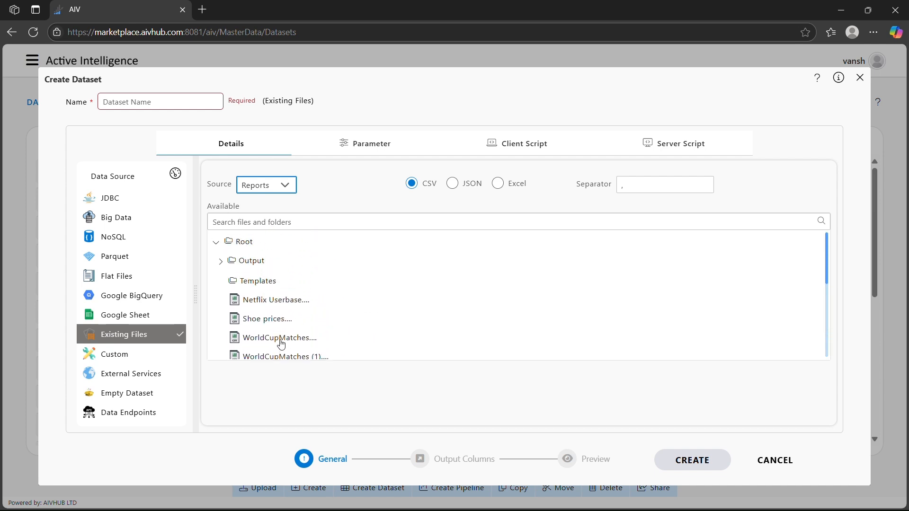
click(281, 341)
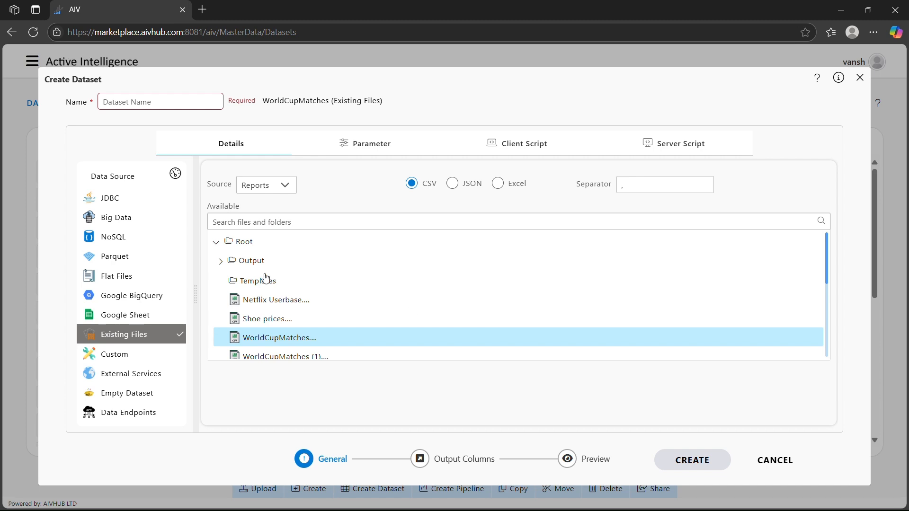
- Name the dataset "fifa worldcup", create it, and dismiss the offered follow-up options
click(175, 107)
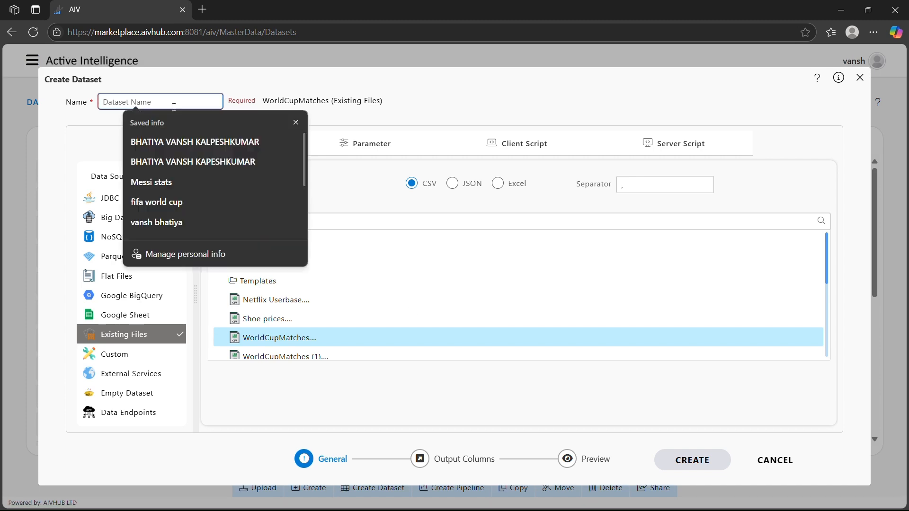
text(w)
key(BackSpace)
text(fifa wor)
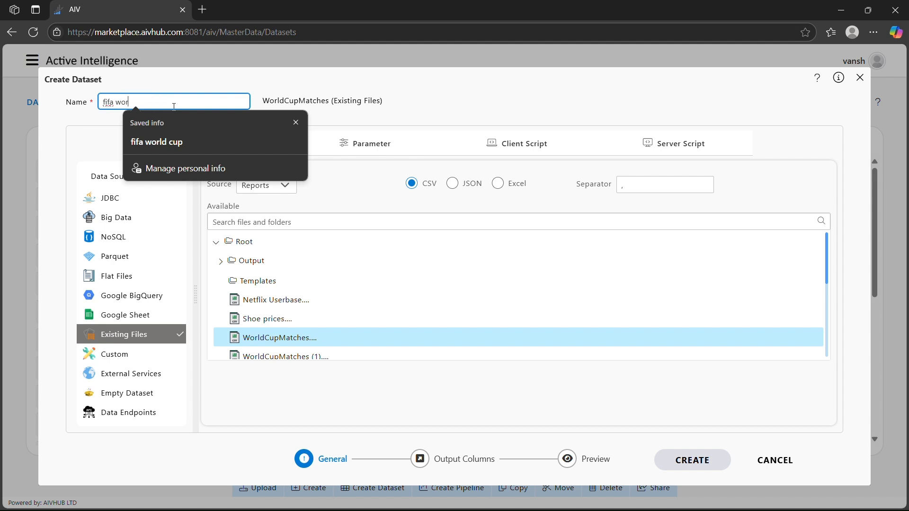
text(ld cup)
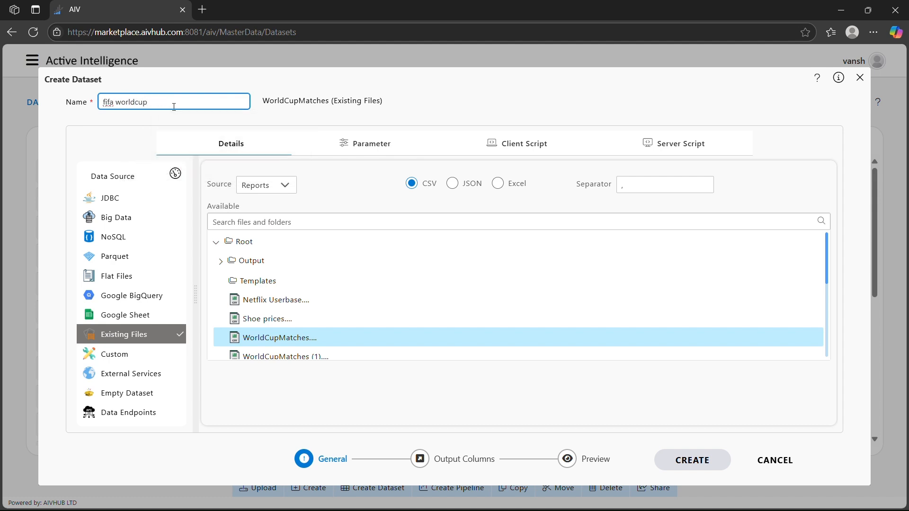
click(696, 463)
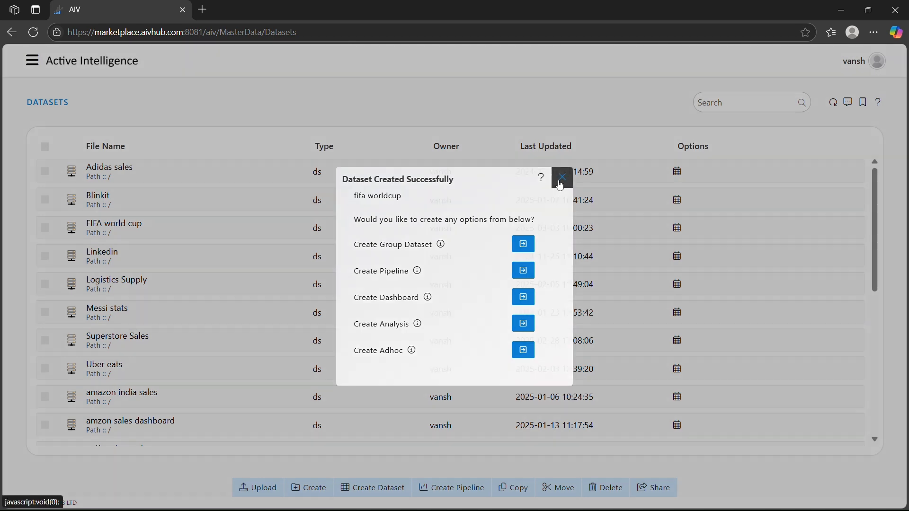
click(562, 178)
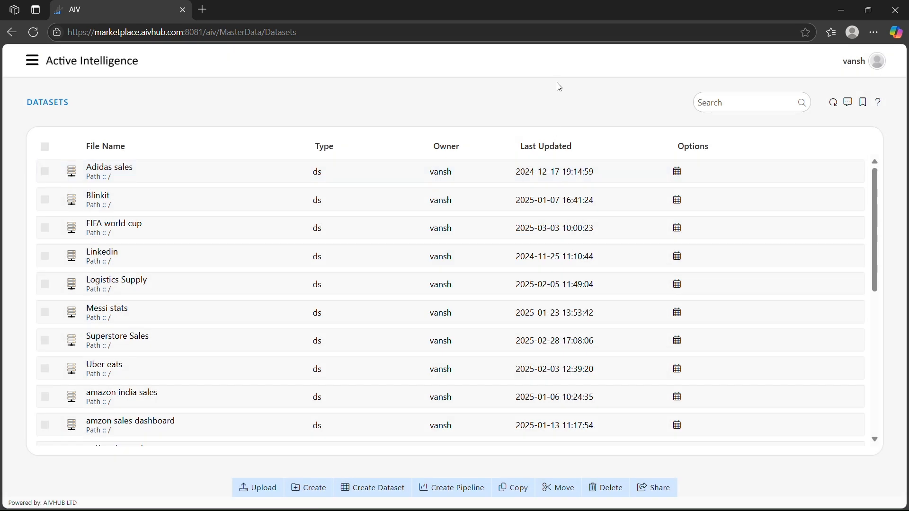
- Return to the home page and open the existing FIFA world cup dashboard
key(alt+Left)
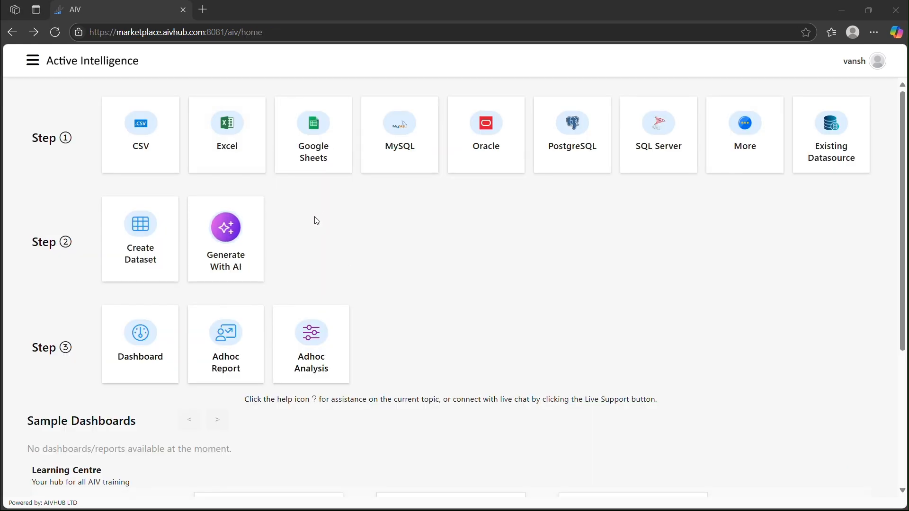
click(26, 63)
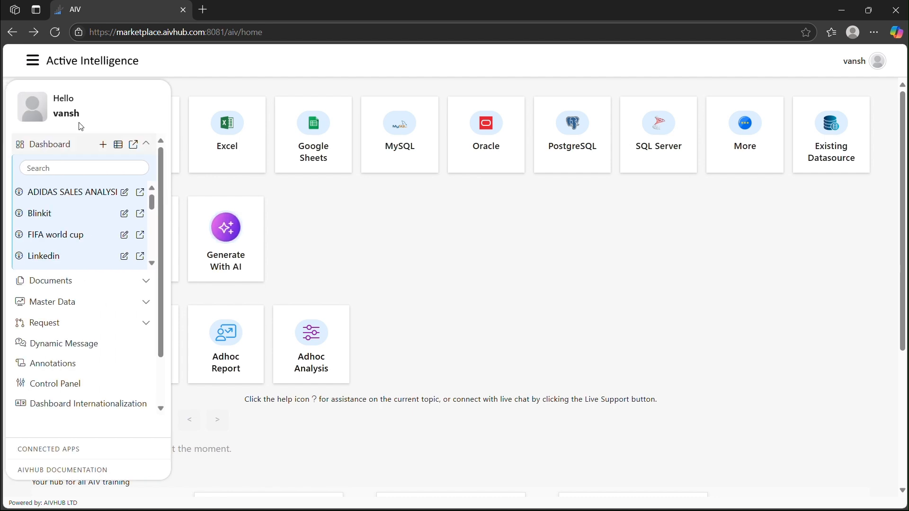
click(54, 236)
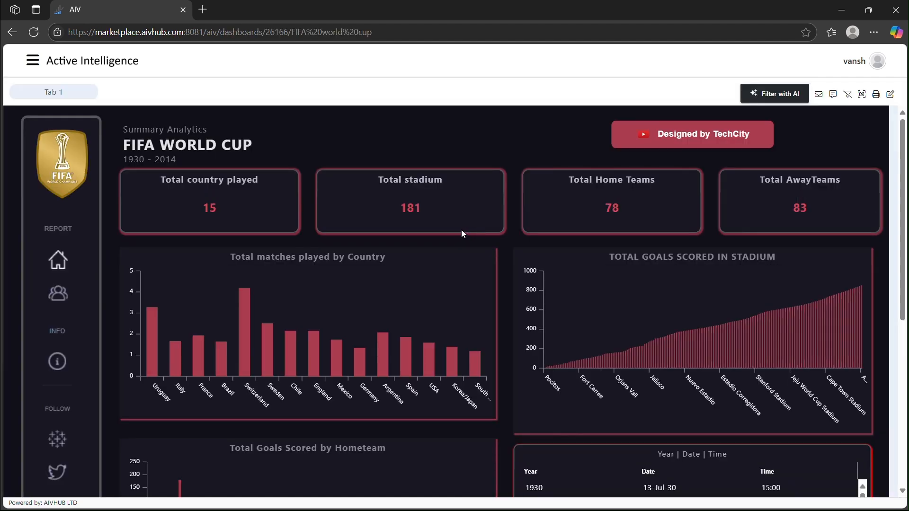
- Look over the dashboard's charts, match table and title, and check the YouTube channel linked from "Designed by TechCity"
scroll(461, 229, down, 1)
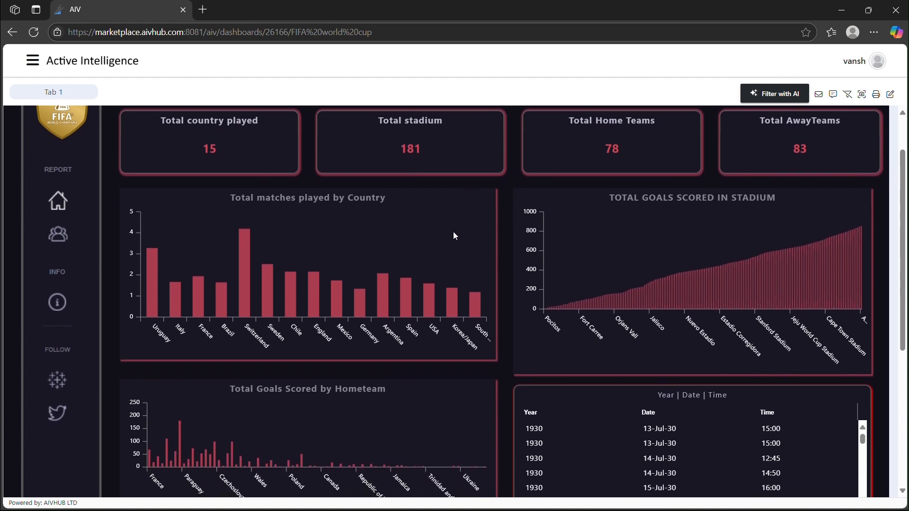
scroll(453, 232, down, 2)
scroll(452, 229, down, 4)
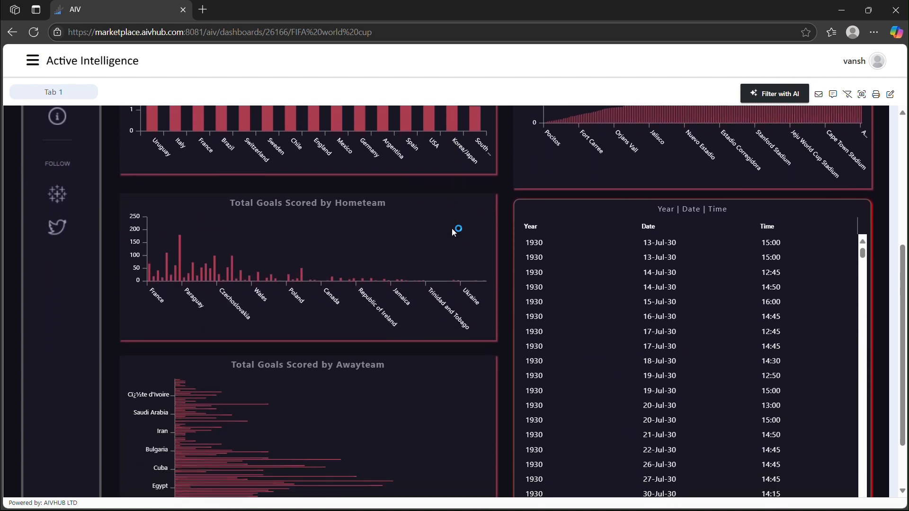
scroll(449, 226, up, 4)
scroll(447, 223, up, 3)
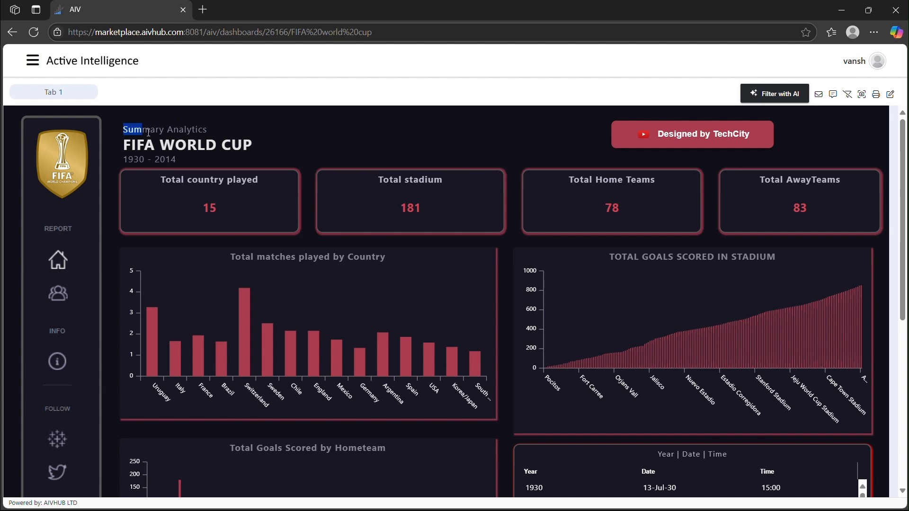
drag(129, 128, 215, 161)
click(213, 159)
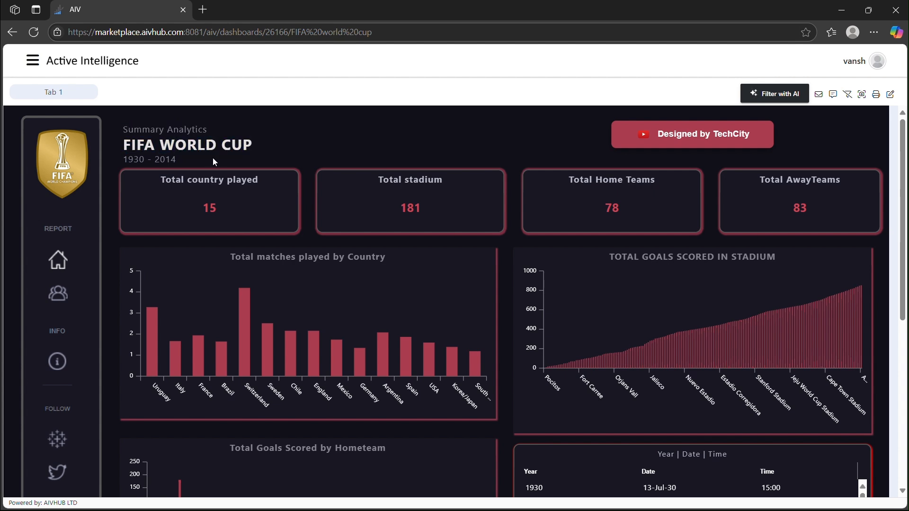
click(658, 132)
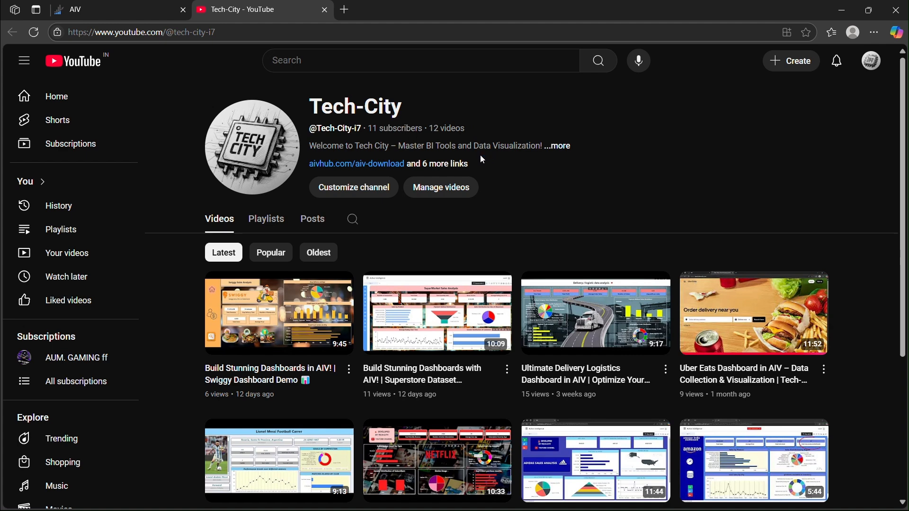
click(324, 10)
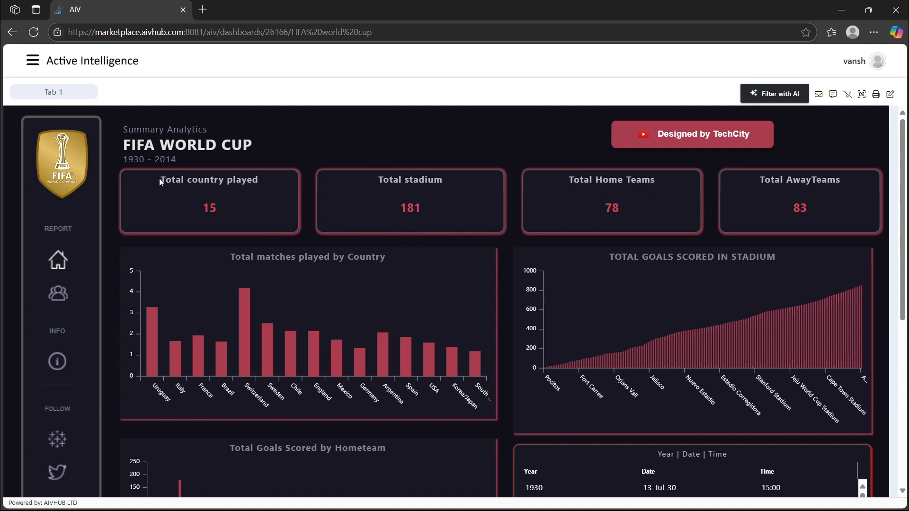
- Examine the Total country played, Total stadium, Total Home Teams and Total AwayTeams cards and the charts beneath them
drag(160, 178, 270, 183)
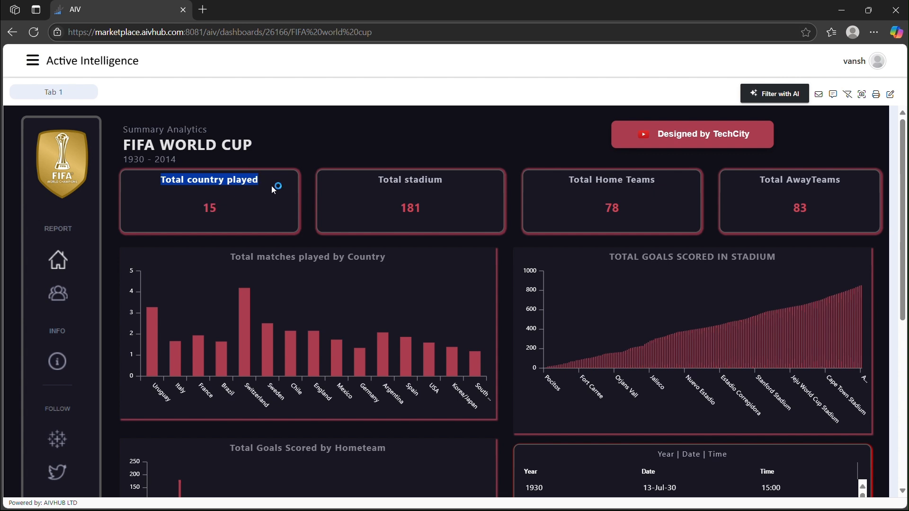
drag(374, 182, 448, 184)
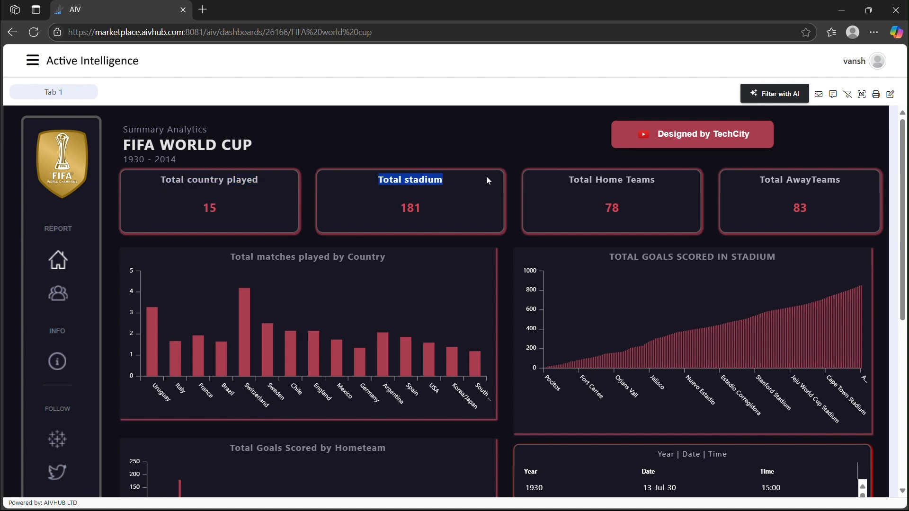
drag(561, 177, 656, 177)
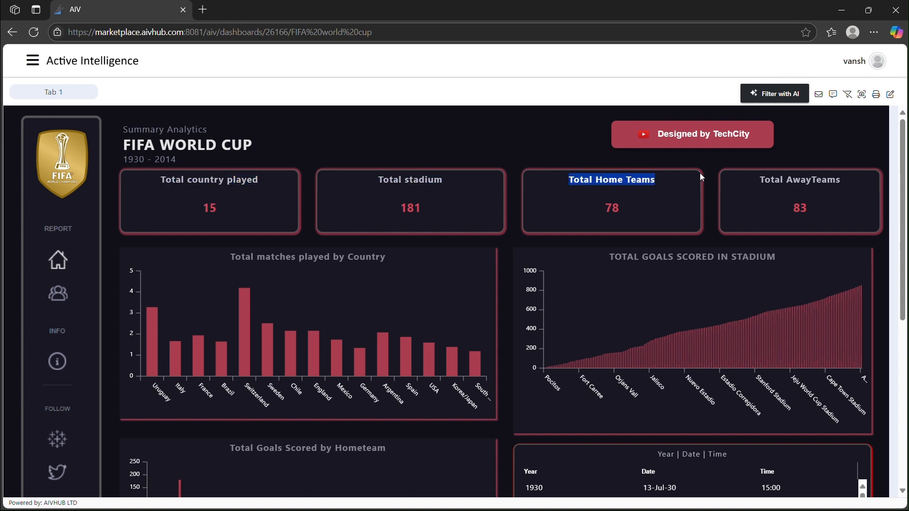
drag(757, 180, 850, 184)
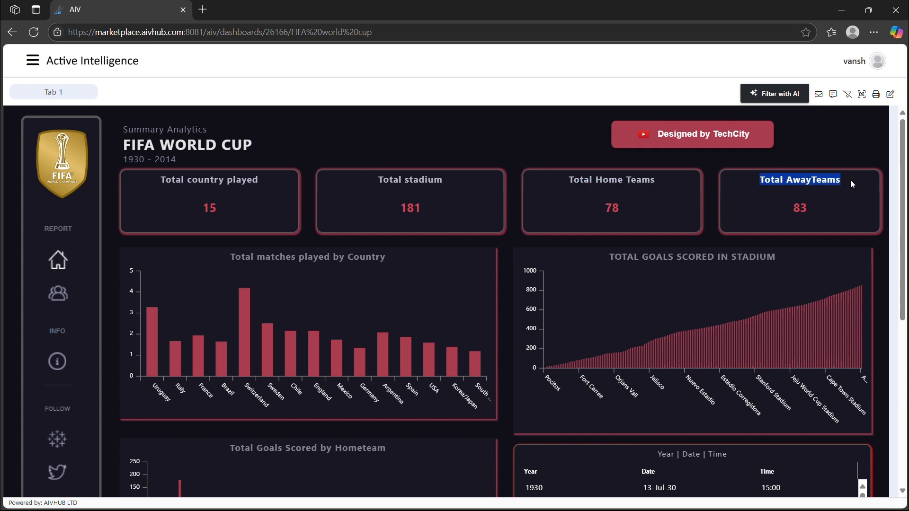
click(850, 184)
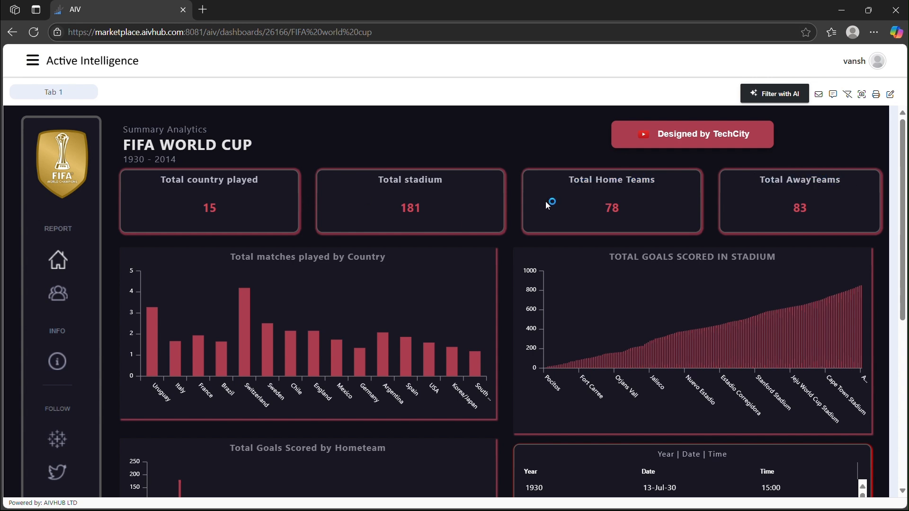
drag(161, 179, 268, 184)
click(267, 184)
drag(378, 180, 456, 184)
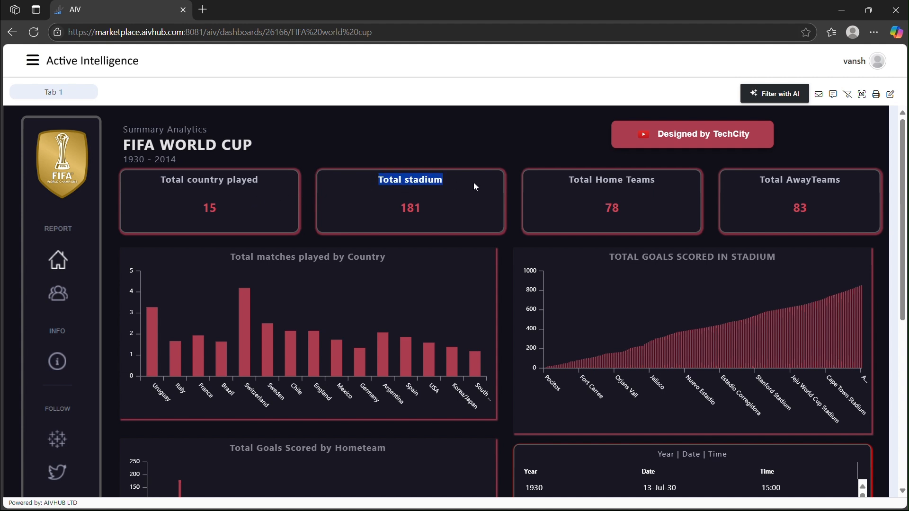
click(474, 187)
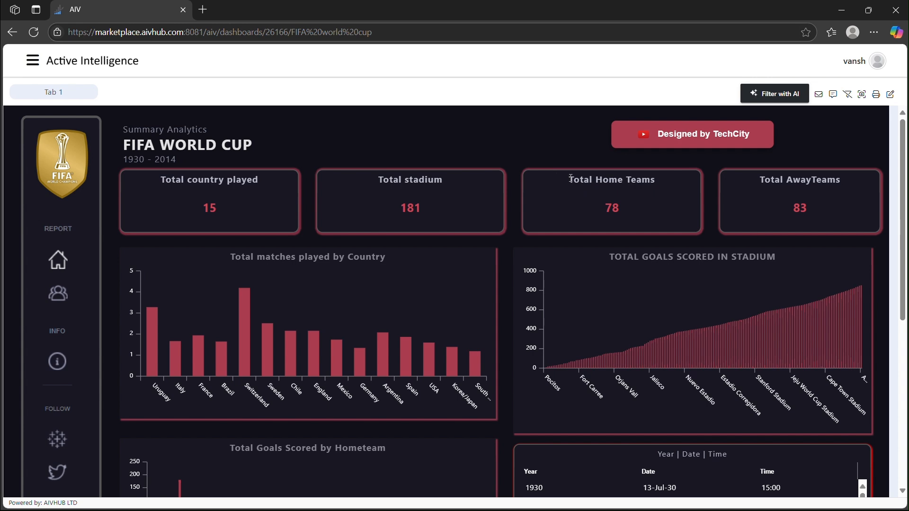
drag(571, 178, 652, 180)
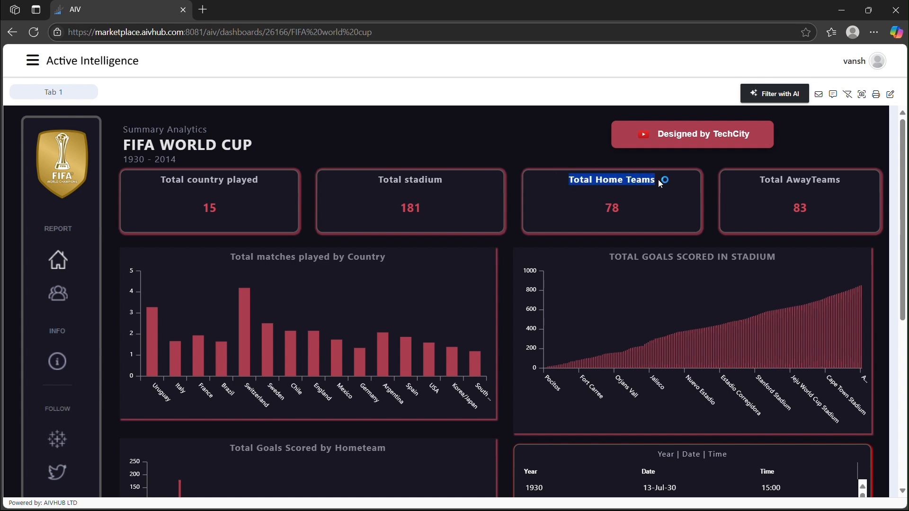
click(646, 195)
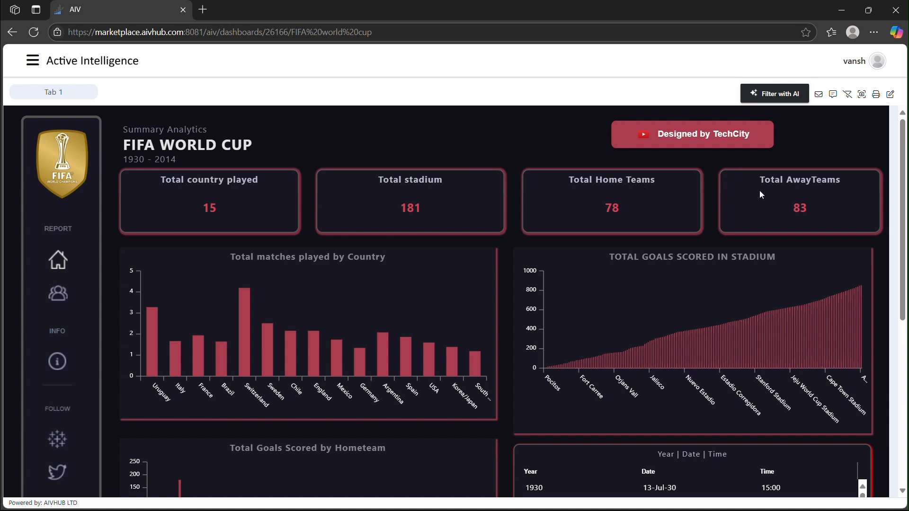
drag(762, 180, 861, 192)
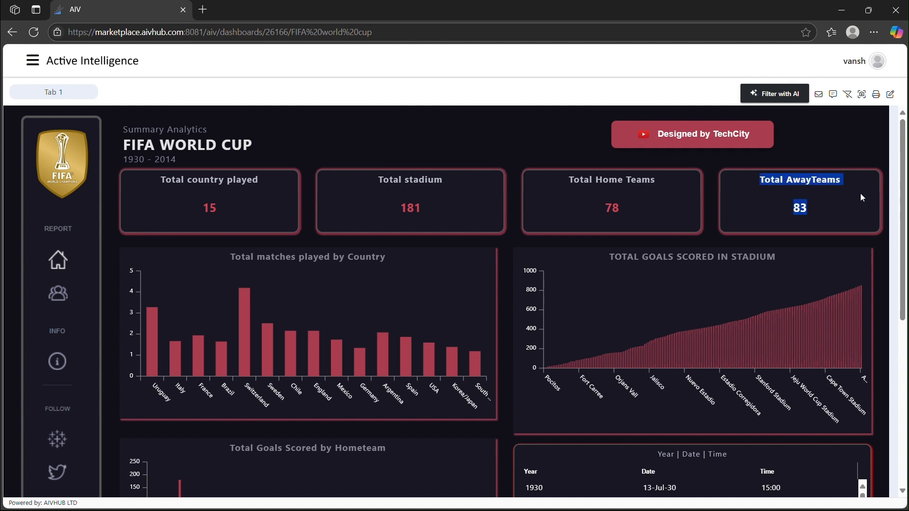
click(859, 193)
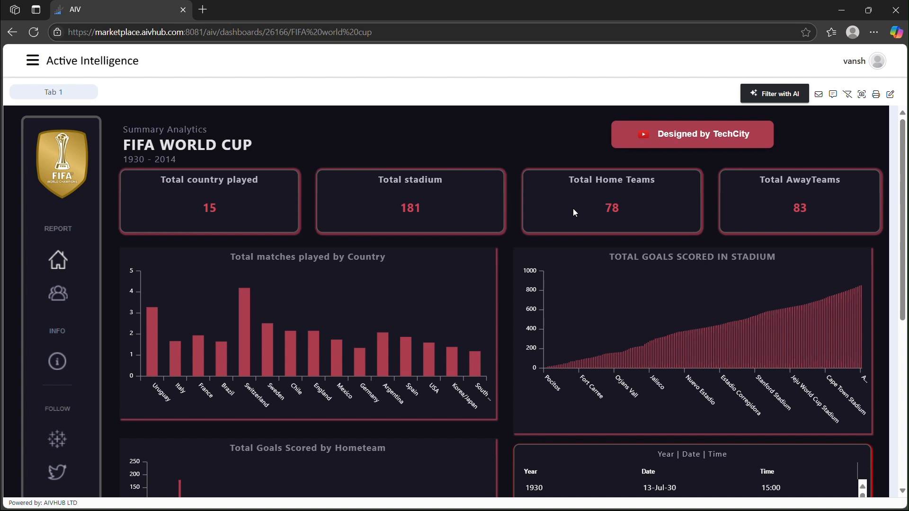
scroll(573, 210, down, 2)
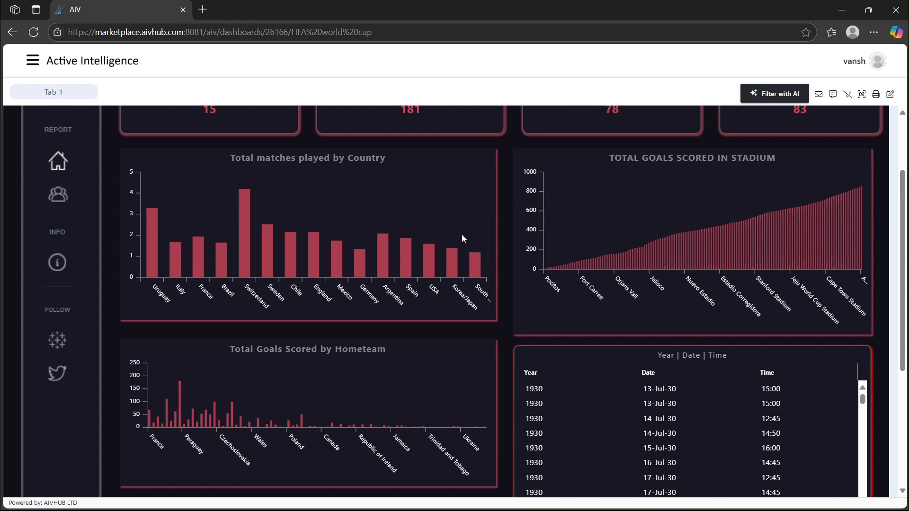
- Examine the Total matches played by Country chart, checking the values of individual country bars
drag(232, 157, 413, 164)
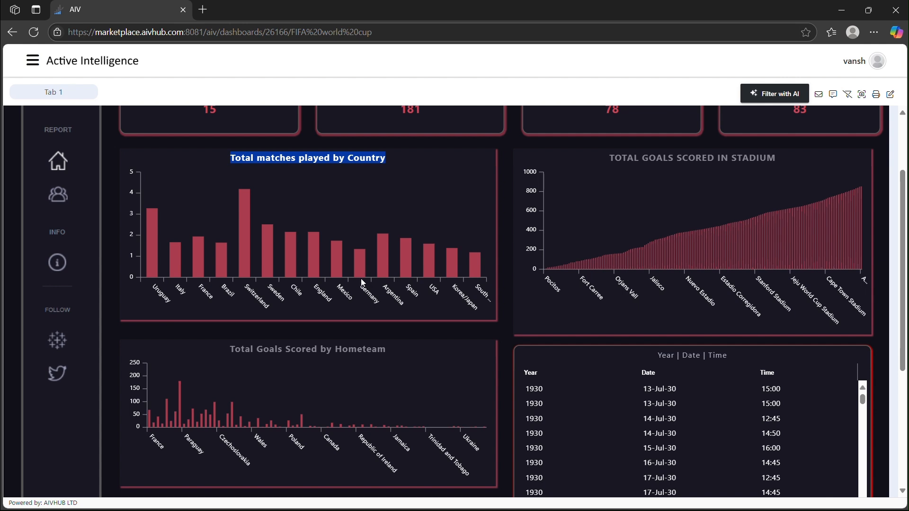
mouse_move(359, 279)
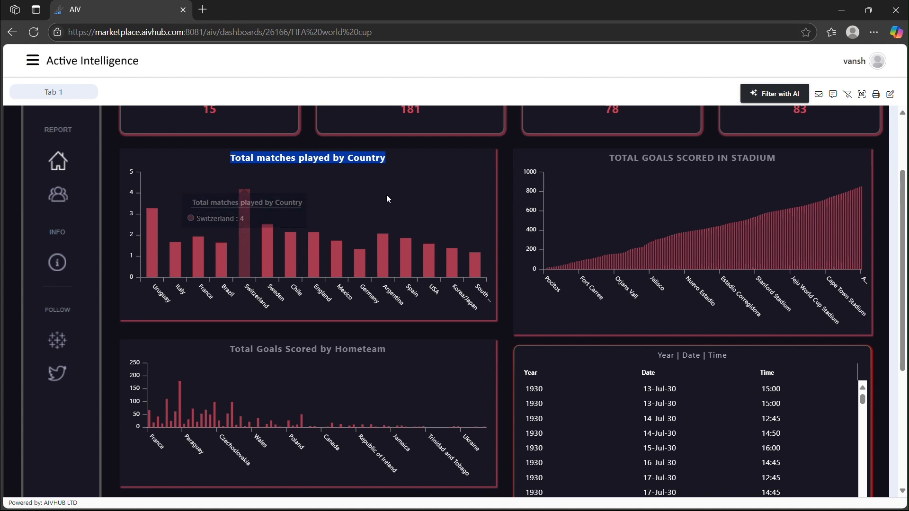
click(650, 179)
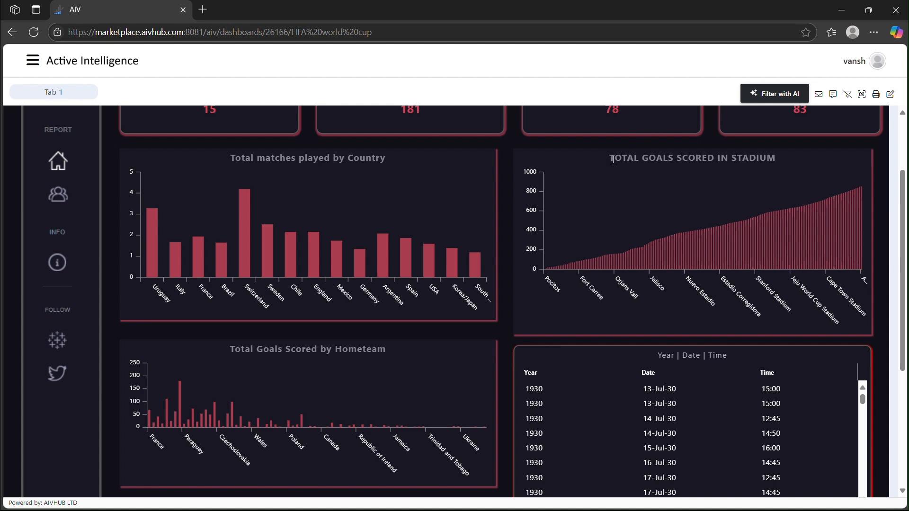
- Examine the TOTAL GOALS SCORED IN STADIUM chart, reading the goal values of individual stadiums
drag(613, 160, 773, 164)
click(774, 164)
mouse_move(726, 238)
mouse_move(787, 242)
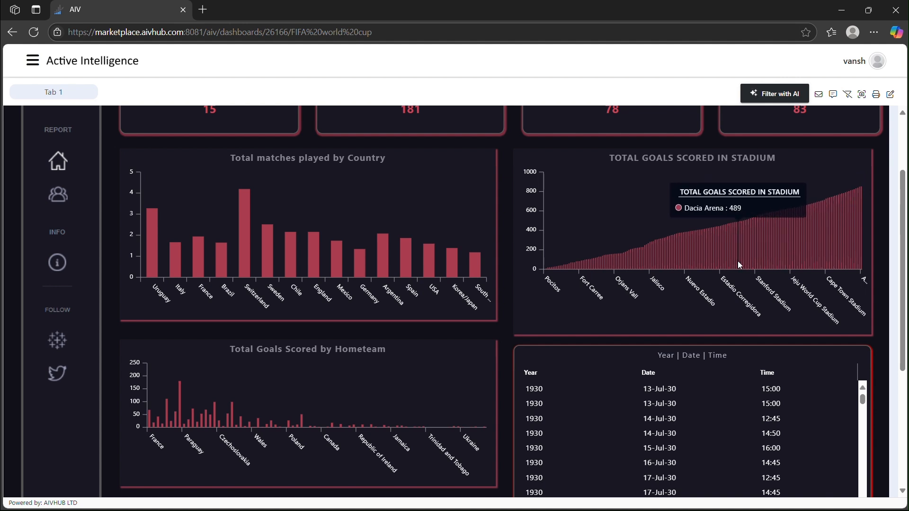
mouse_move(738, 261)
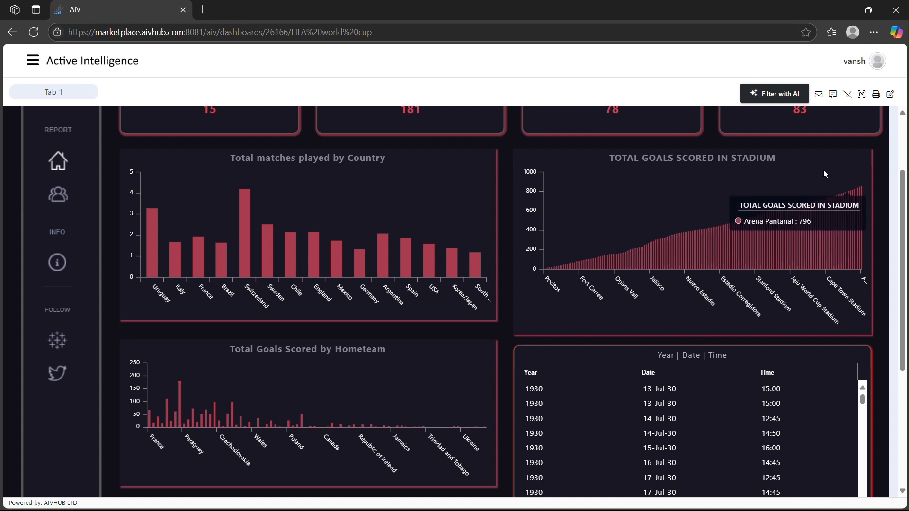
- Examine the Total Goals Scored by Hometeam chart and read the values of individual team bars
scroll(606, 303, down, 2)
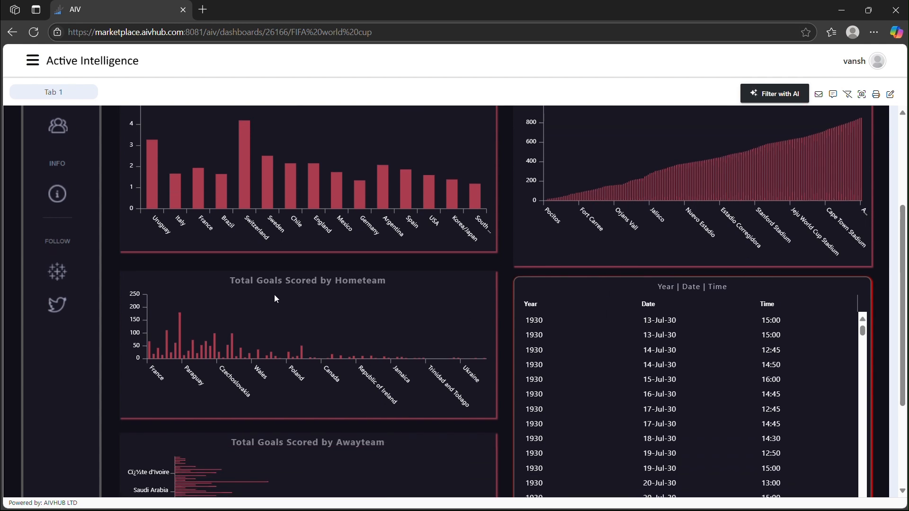
drag(228, 282, 410, 276)
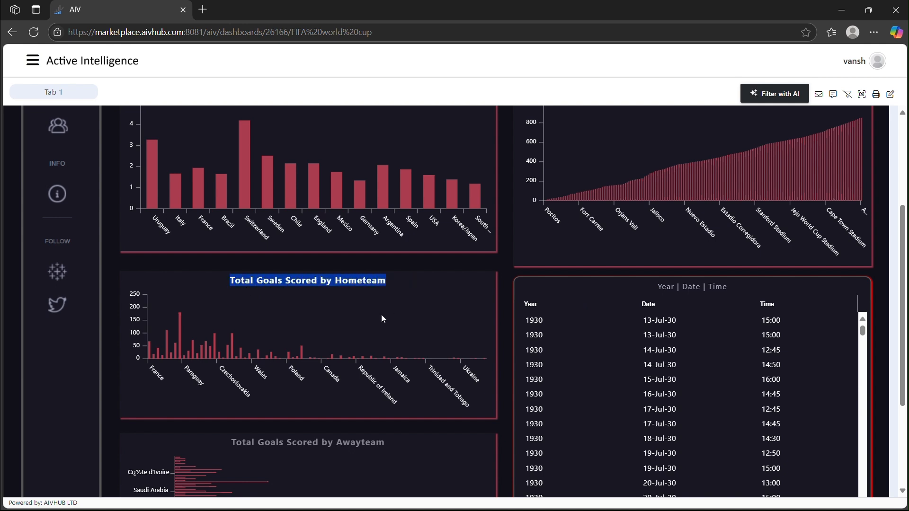
click(370, 286)
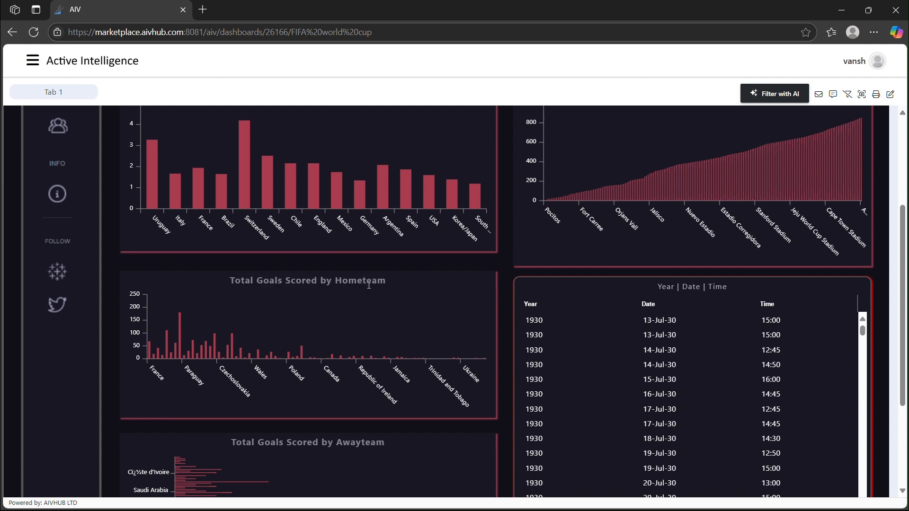
scroll(324, 312, down, 1)
mouse_move(325, 304)
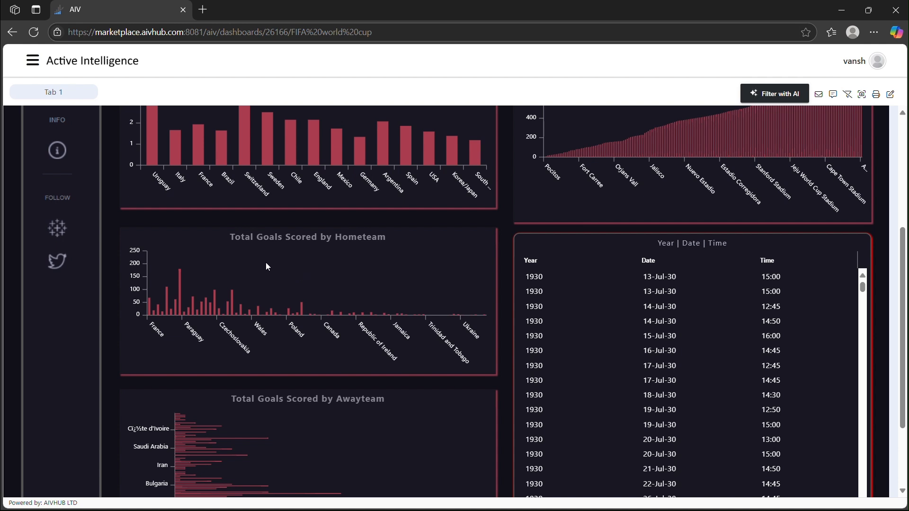
mouse_move(179, 280)
mouse_move(237, 301)
- Browse the match rows in the Year | Date | Time table from 1930 through the 1958 entries
scroll(427, 254, down, 1)
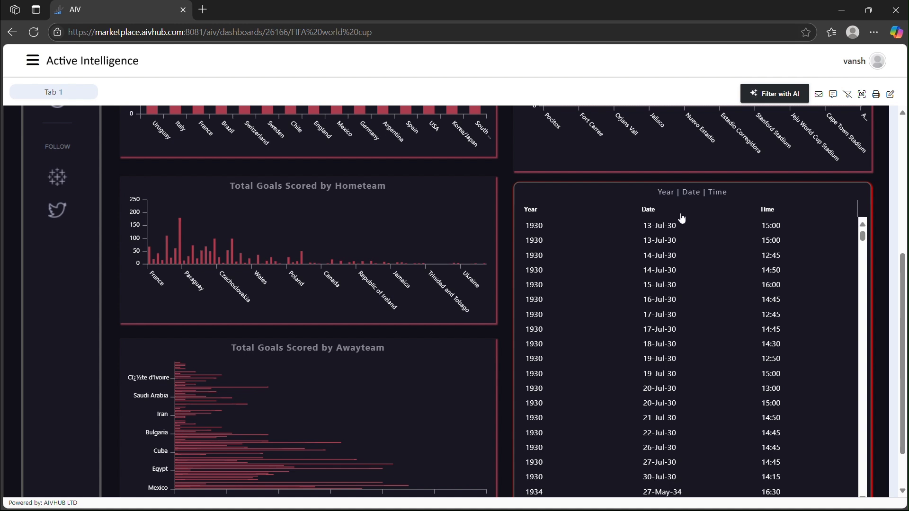
scroll(674, 262, down, 3)
scroll(674, 263, down, 8)
scroll(674, 264, down, 18)
scroll(675, 264, down, 15)
scroll(674, 264, down, 15)
scroll(674, 264, down, 5)
scroll(316, 374, down, 1)
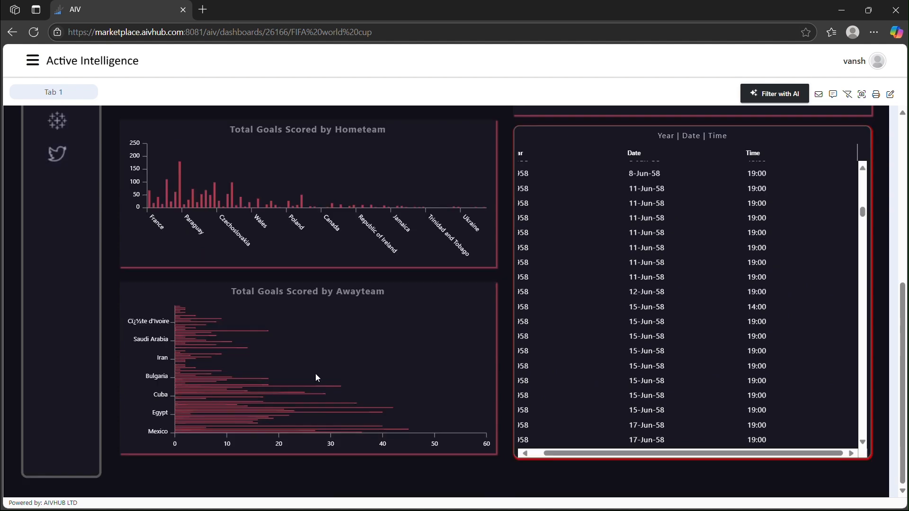
- Examine the Total Goals Scored by Awayteam chart beneath the home team chart
drag(233, 293, 385, 295)
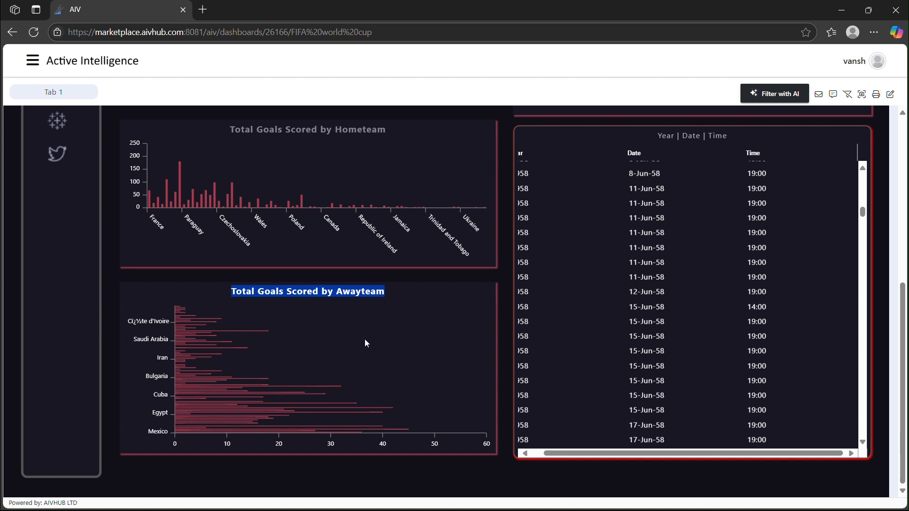
click(359, 291)
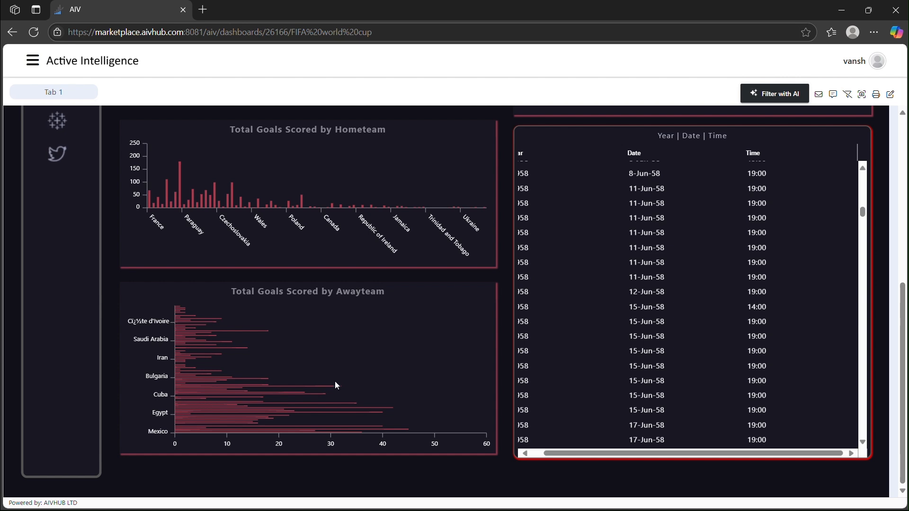
drag(367, 359, 368, 357)
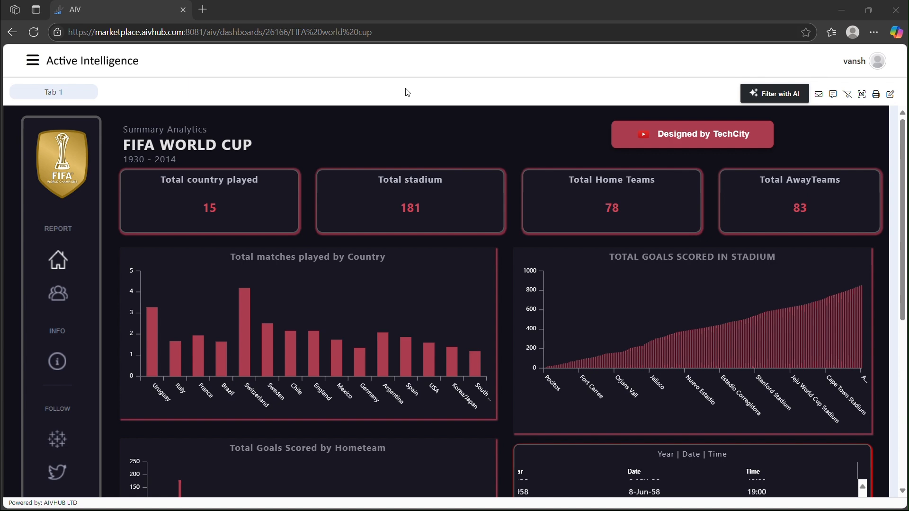
- Review the whole FIFA World Cup dashboard once more, from the summary cards to the away team chart and back
scroll(416, 249, down, 3)
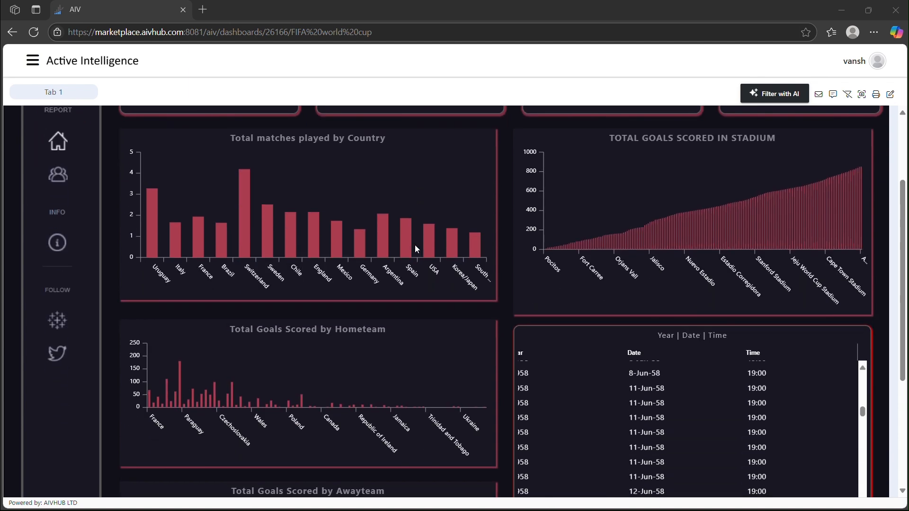
scroll(415, 245, down, 2)
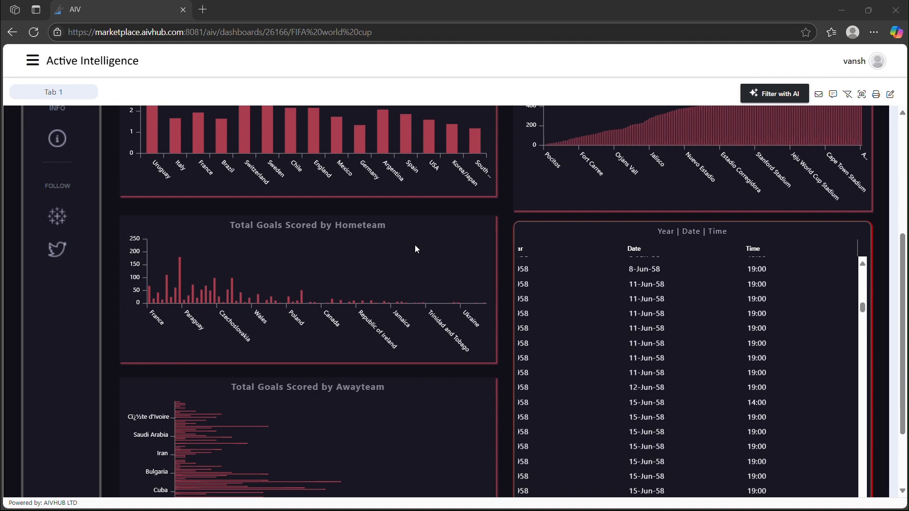
scroll(414, 245, up, 5)
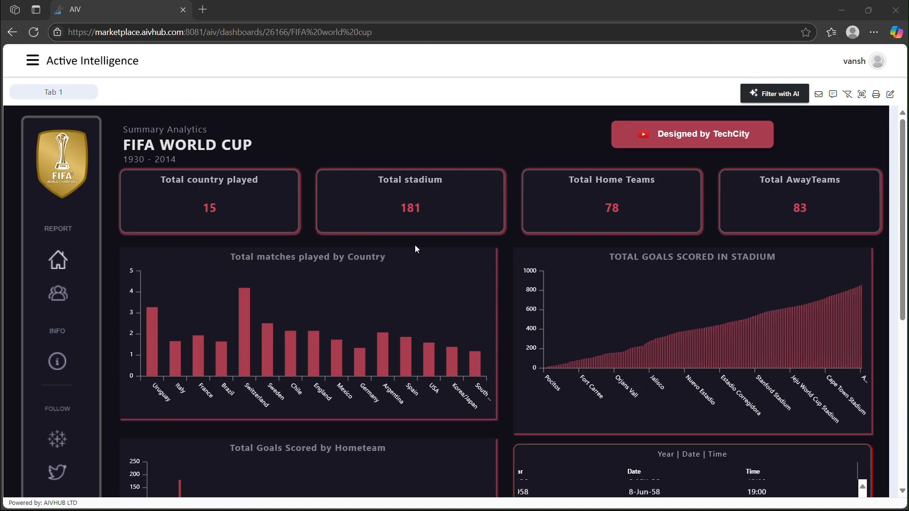